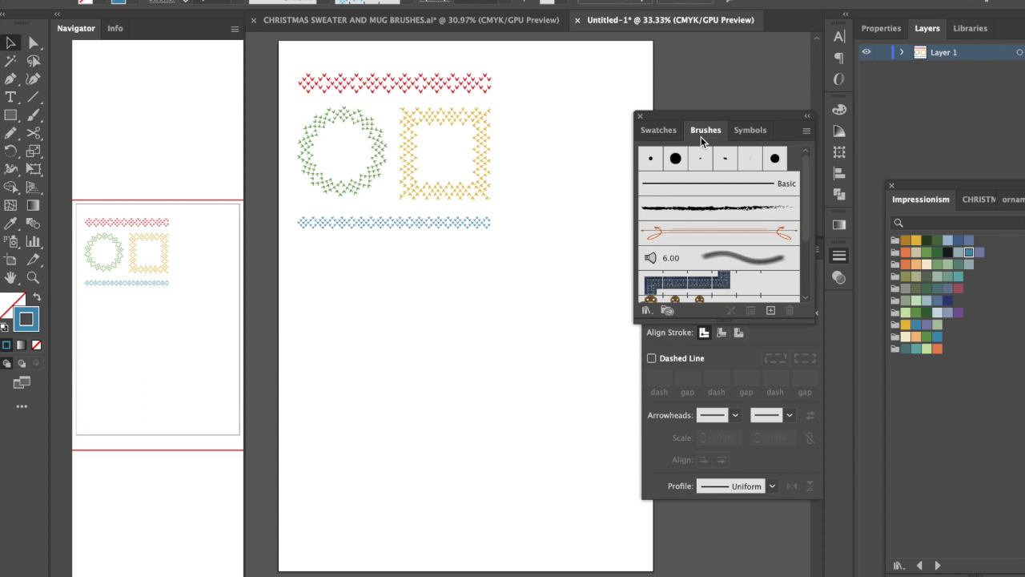
# - Open the user-defined brush library CHRISTMAS SWEATER AND MUG BRUSHES
pyautogui.click(751, 133)
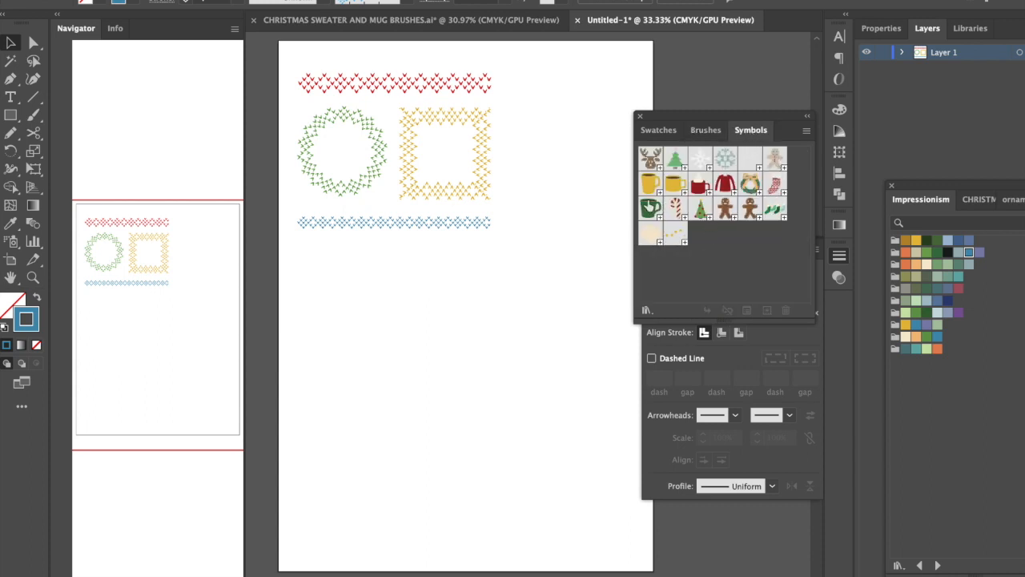
pyautogui.click(706, 129)
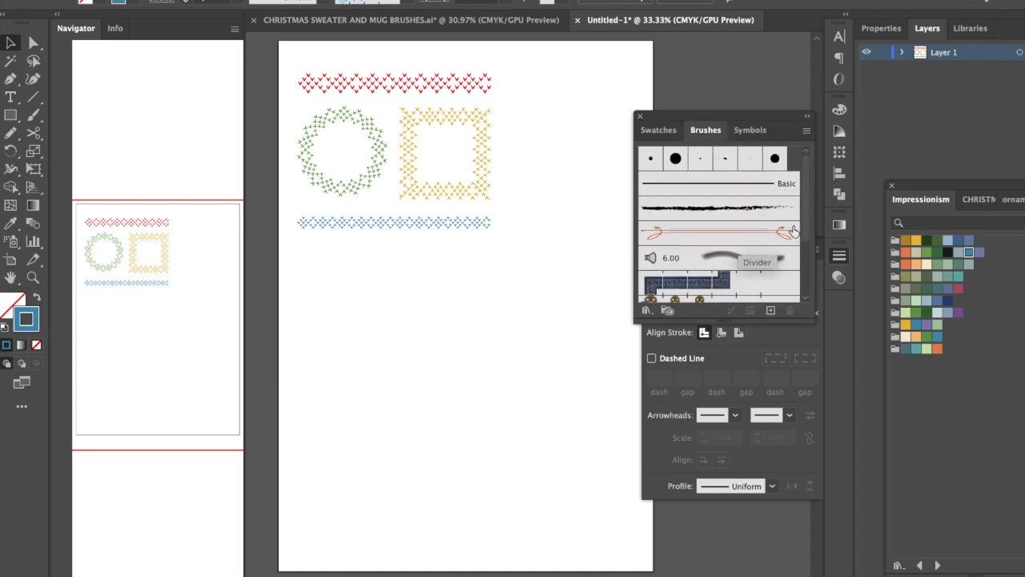
pyautogui.click(807, 133)
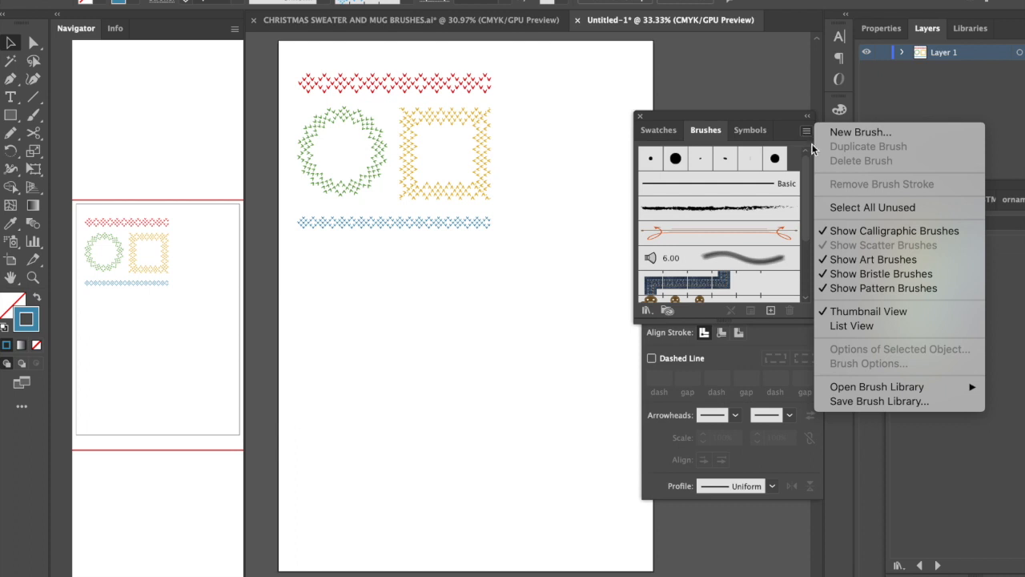
pyautogui.moveTo(875, 390)
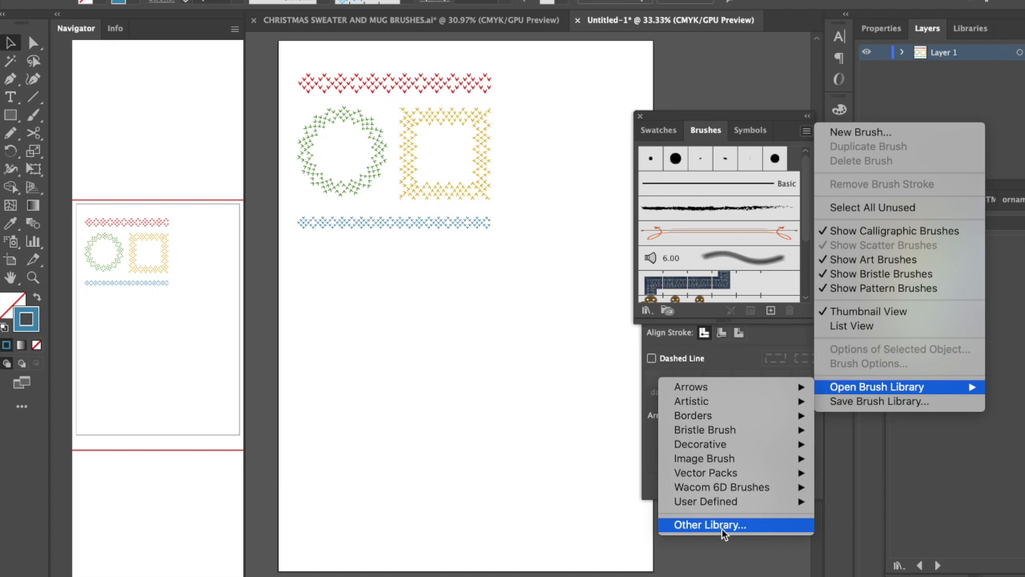
pyautogui.moveTo(719, 505)
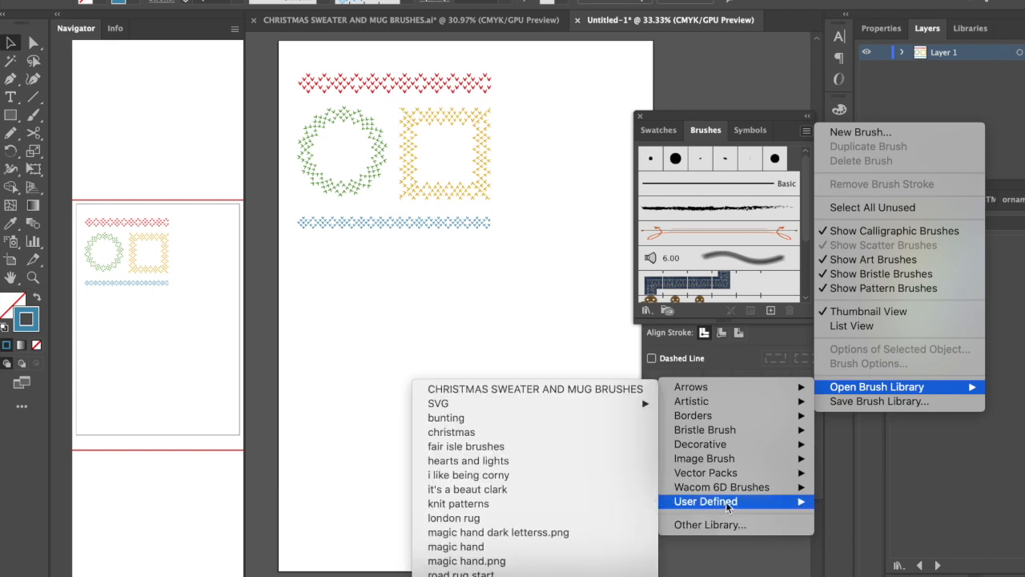
pyautogui.click(580, 389)
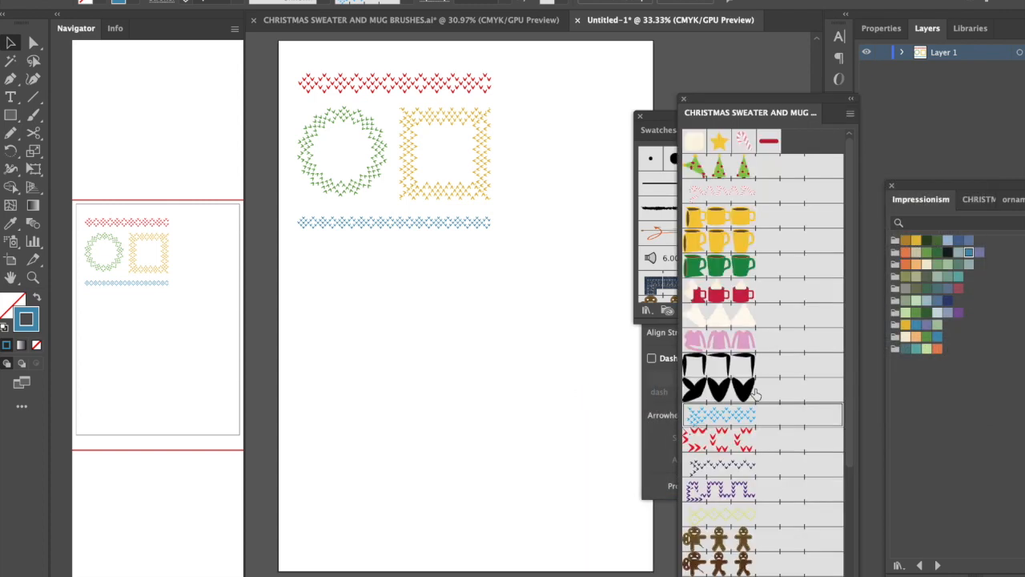
# - Move the Christmas brush library off the artboard area and widen it, keeping its brushes in thumbnail view
pyautogui.scroll(-5, 792, 417)
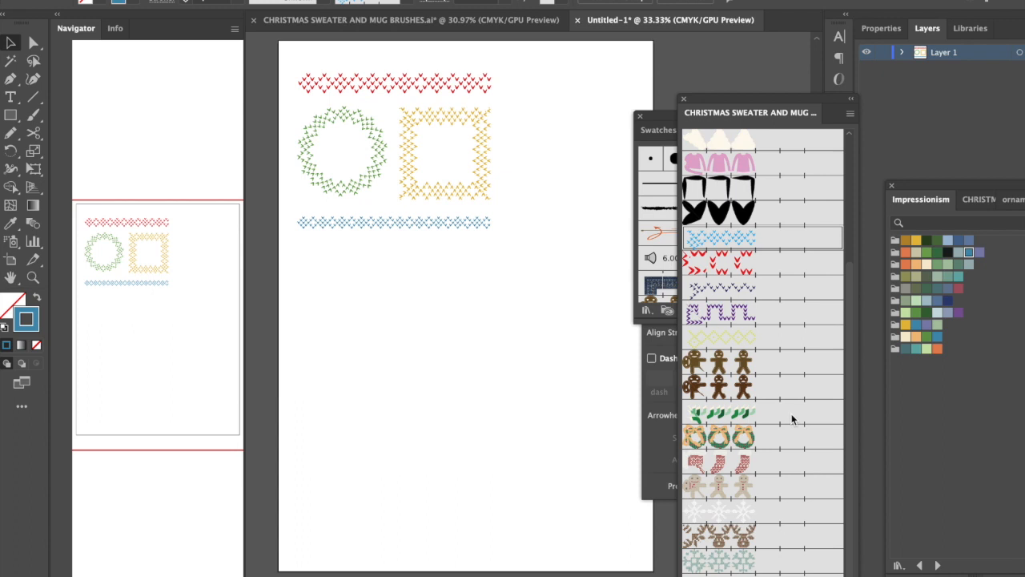
pyautogui.scroll(5, 792, 413)
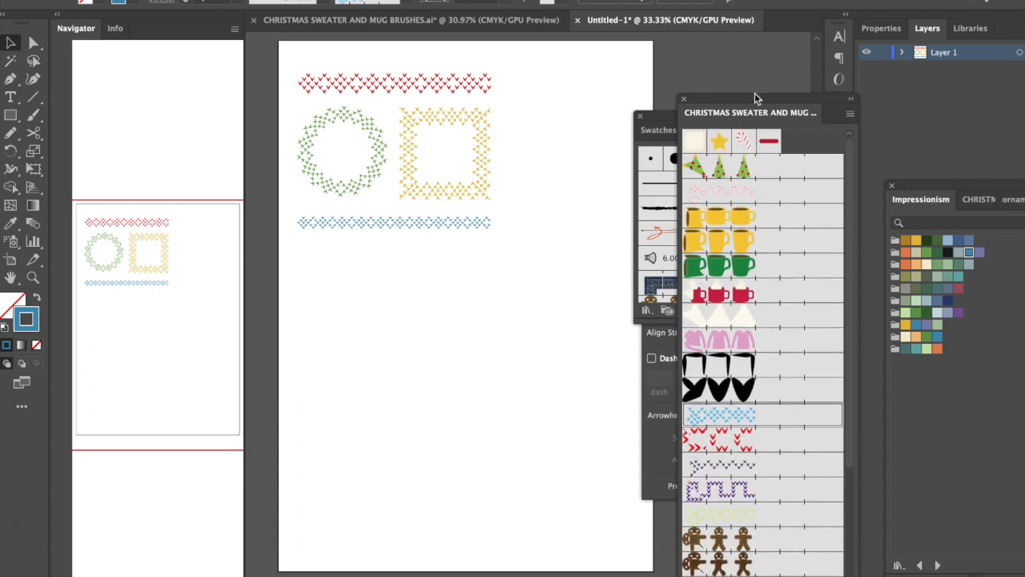
pyautogui.moveTo(754, 104)
pyautogui.mouseDown()
pyautogui.moveTo(817, 24)
pyautogui.moveTo(815, 6)
pyautogui.mouseUp()
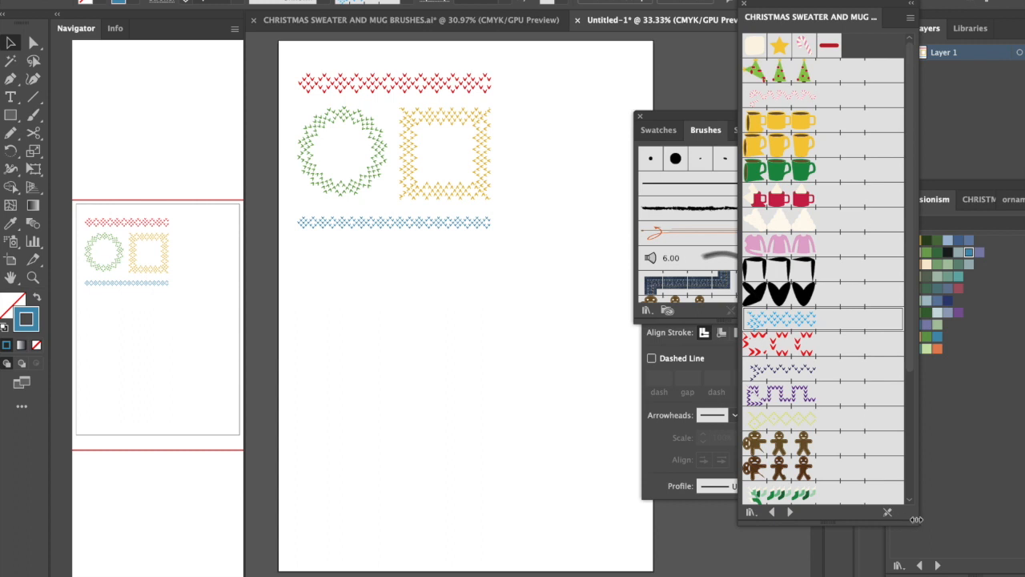
pyautogui.moveTo(916, 519); pyautogui.dragTo(960, 545)
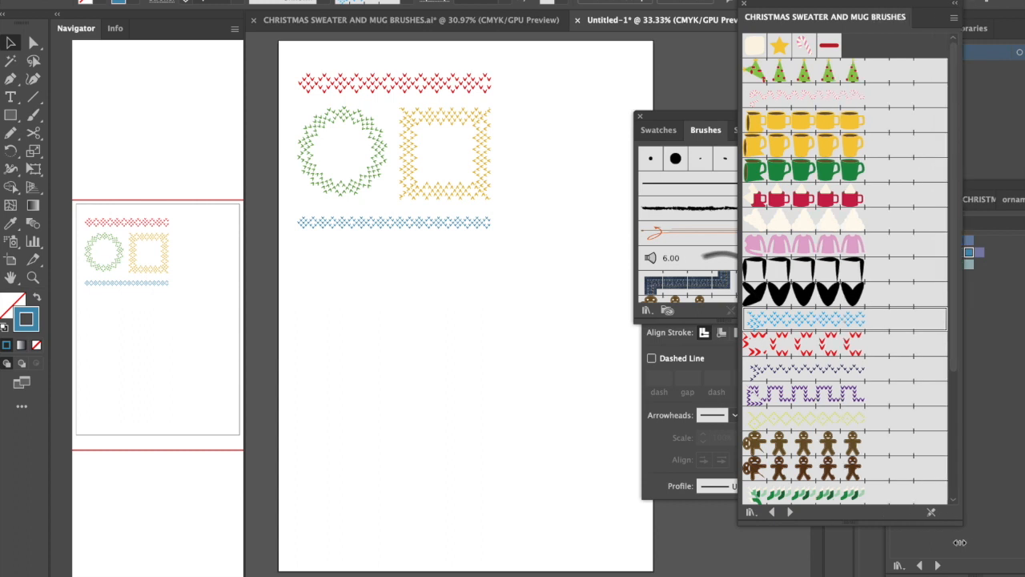
pyautogui.click(953, 18)
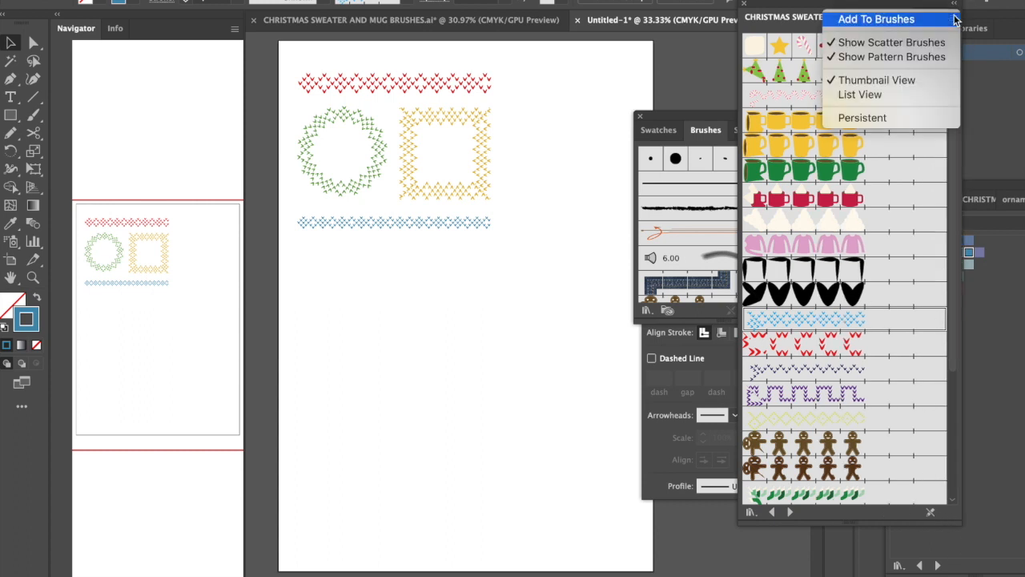
pyautogui.click(878, 81)
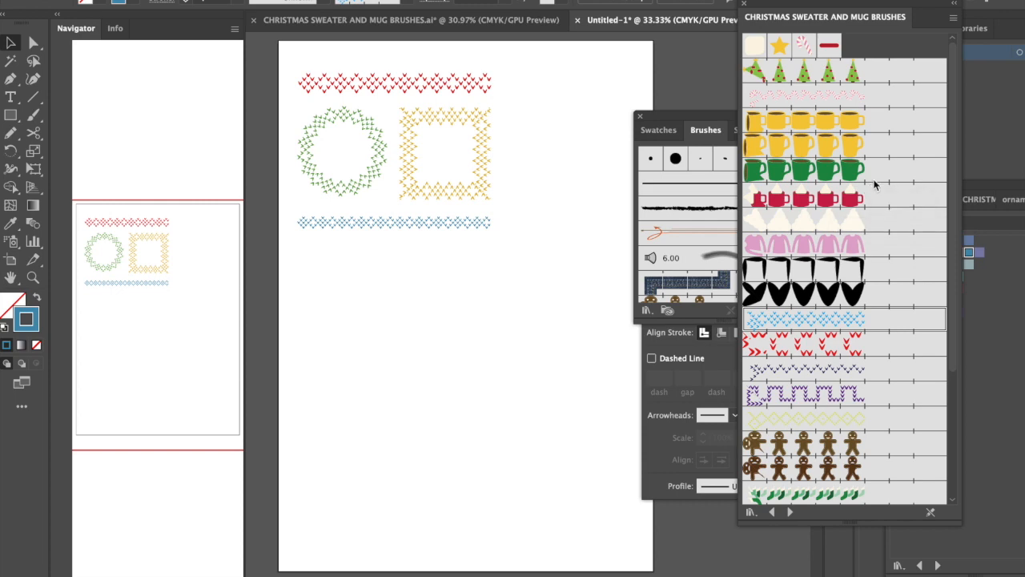
# - Add the candy cane and Christmas tree pattern brushes from the library to the document's brushes
pyautogui.scroll(-5, 874, 185)
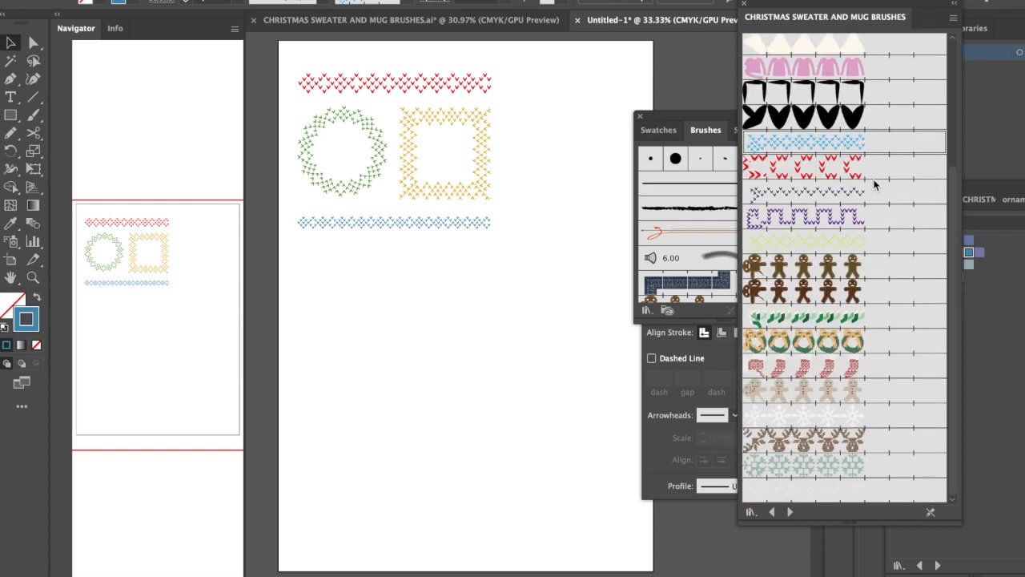
pyautogui.scroll(5, 875, 185)
pyautogui.scroll(-5, 875, 185)
pyautogui.scroll(5, 874, 185)
pyautogui.click(829, 97)
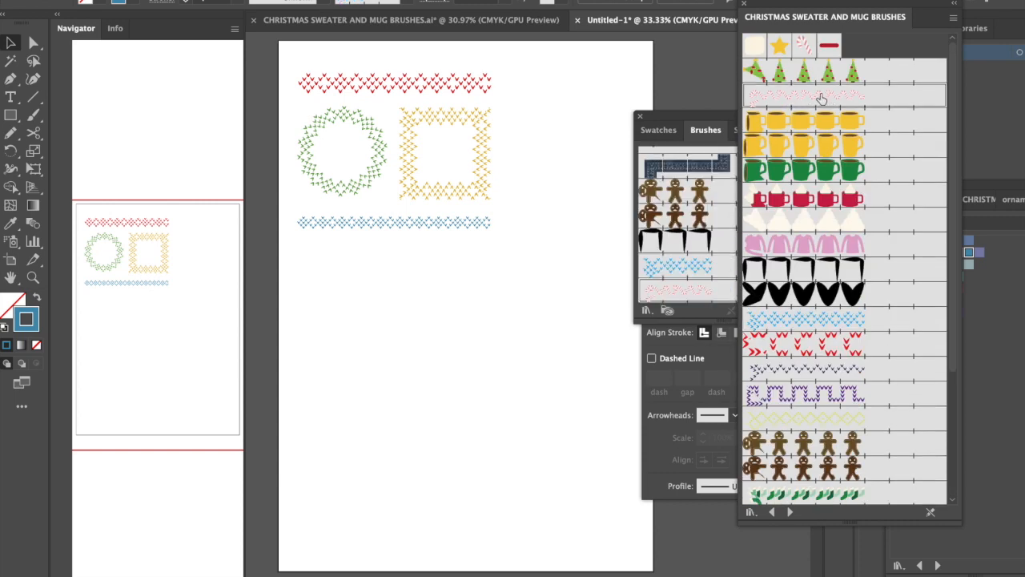
pyautogui.click(813, 74)
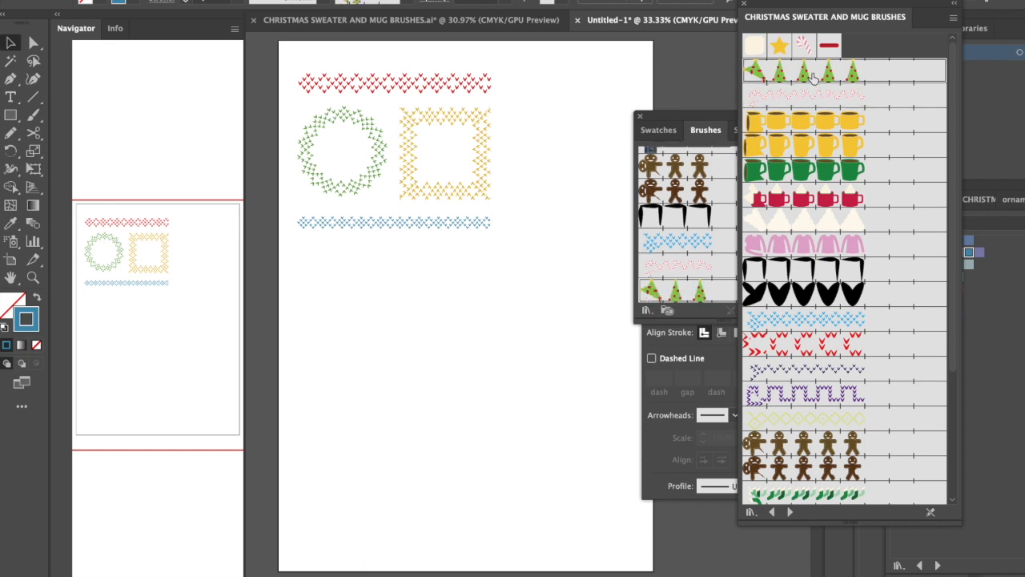
# - Uncover the document's brushes and choose Hue Shift as the colorization method in the CANDY CANES pattern brush options
pyautogui.moveTo(807, 10); pyautogui.dragTo(880, 6)
pyautogui.doubleClick(689, 272)
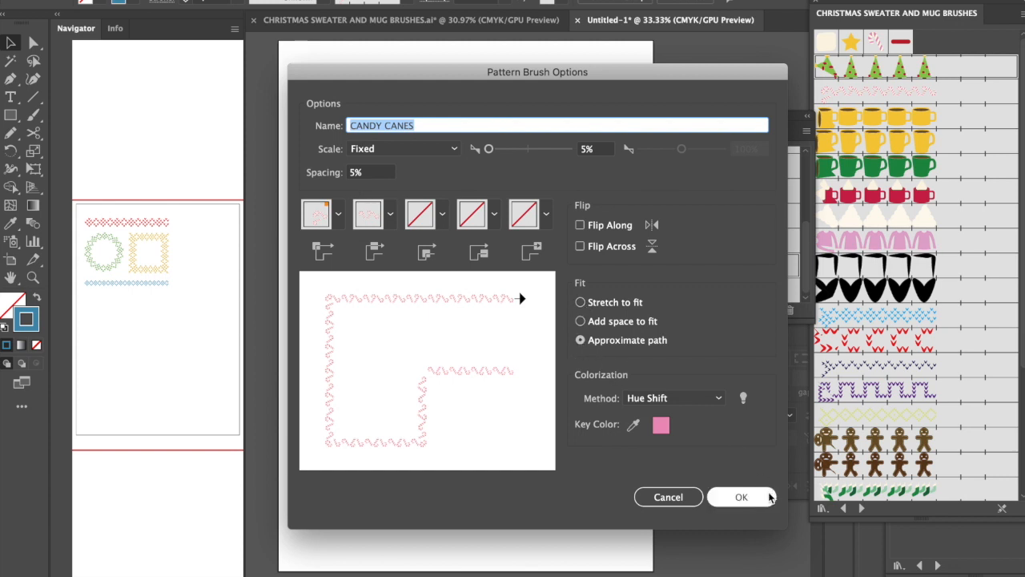
pyautogui.click(719, 398)
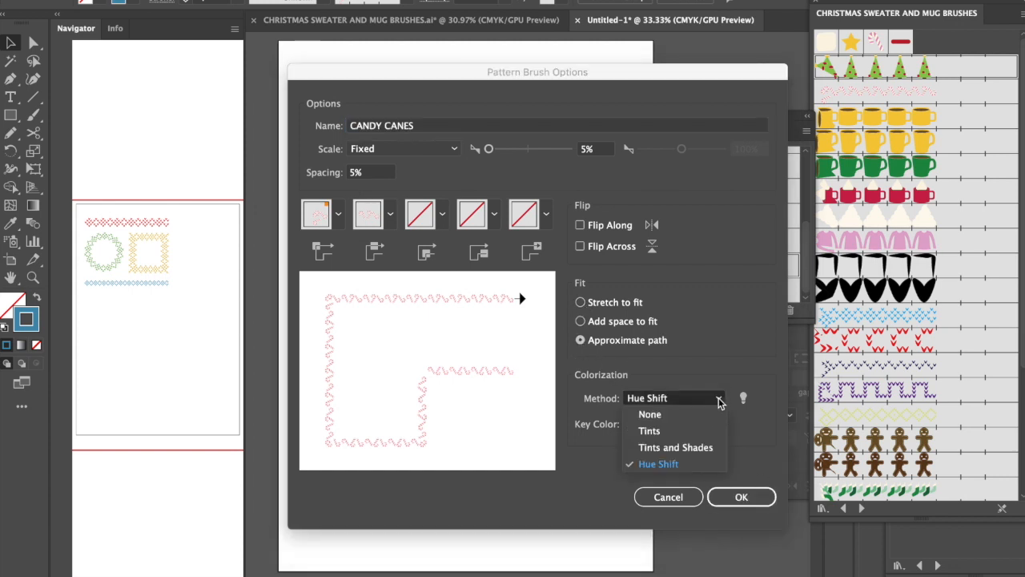
pyautogui.click(691, 465)
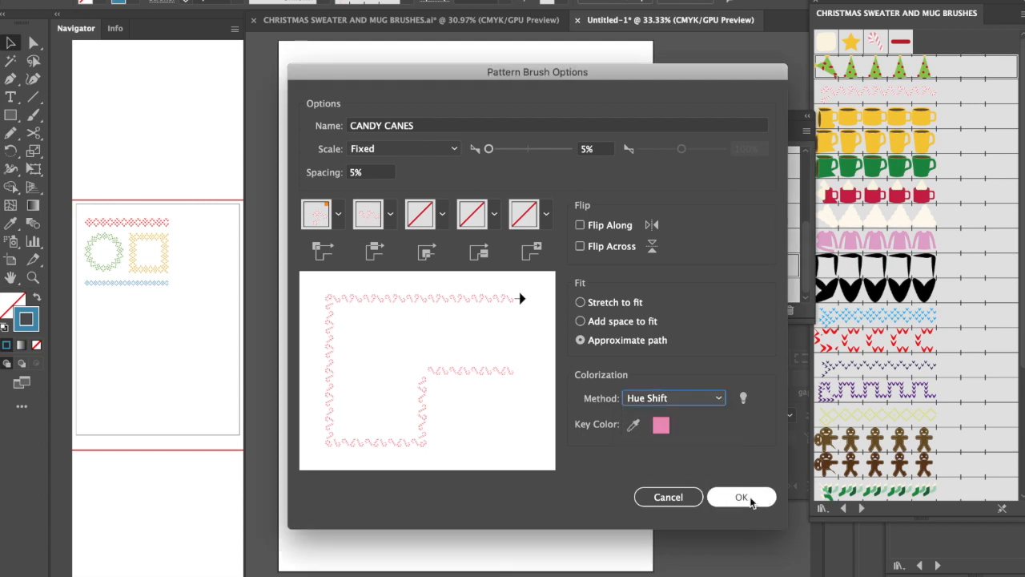
pyautogui.click(751, 500)
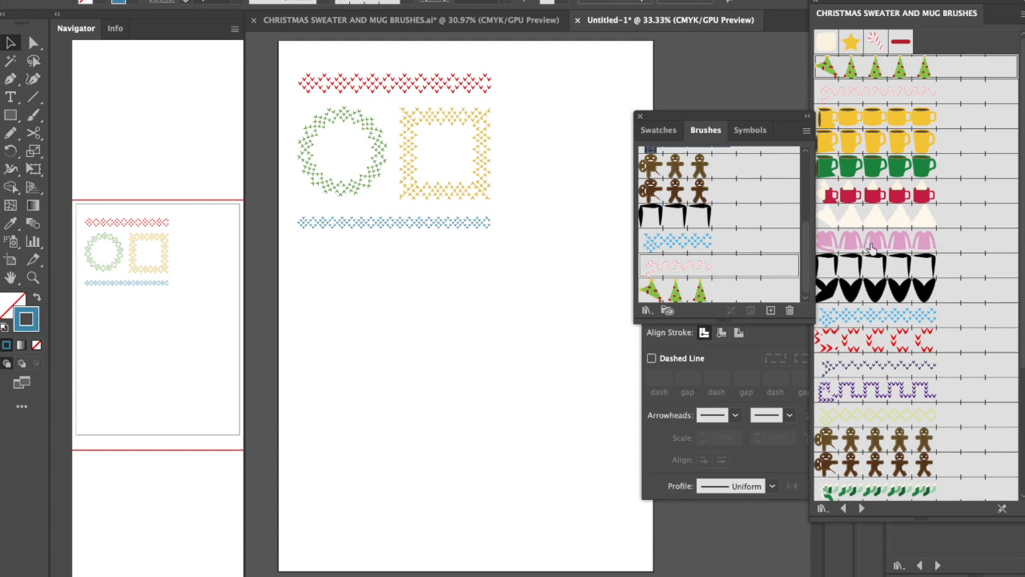
# - Draw a nearly horizontal straight path with the Pen tool below the blue stitch row and apply the sweater pattern brush
pyautogui.click(872, 250)
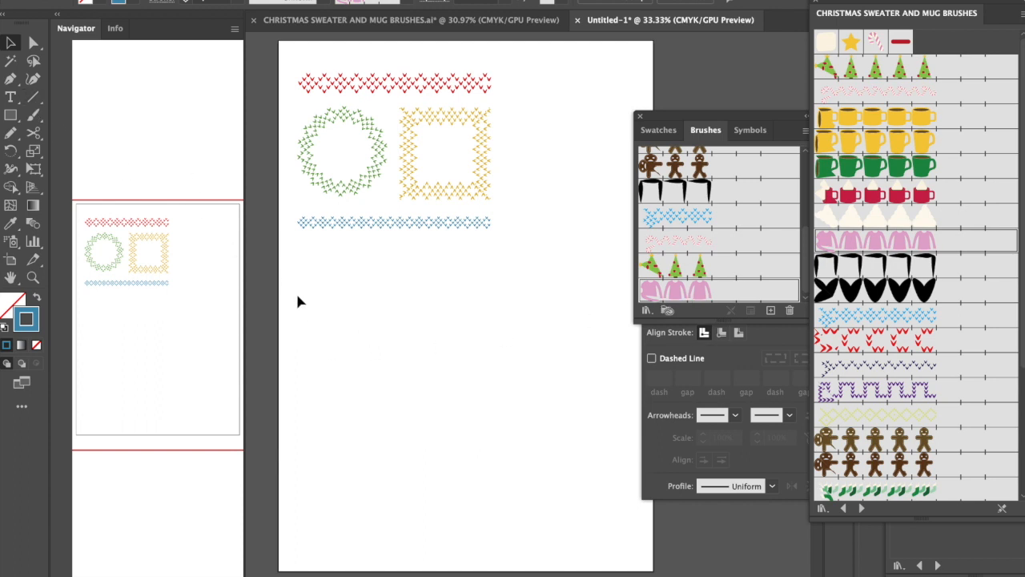
pyautogui.click(10, 78)
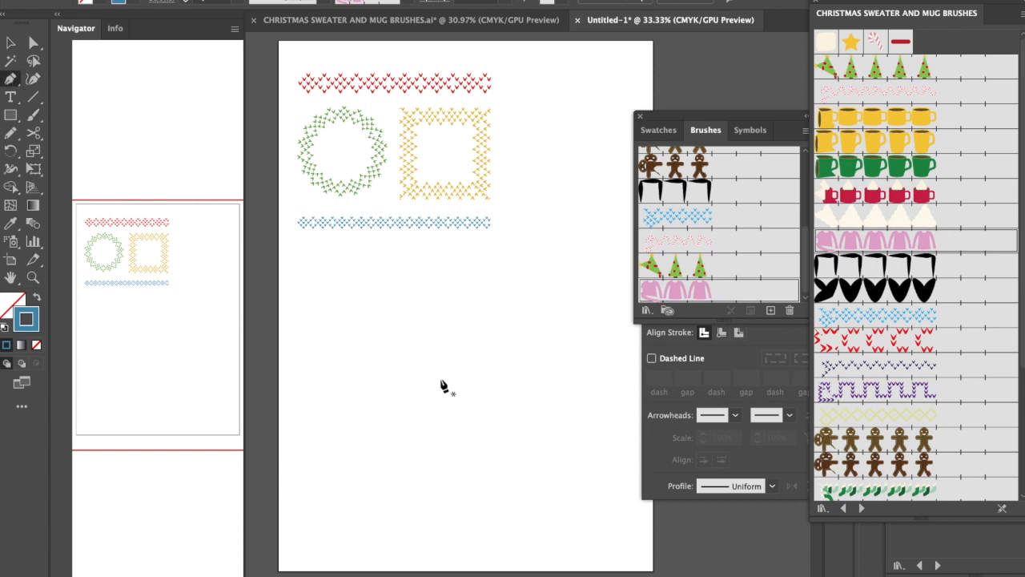
pyautogui.click(298, 288)
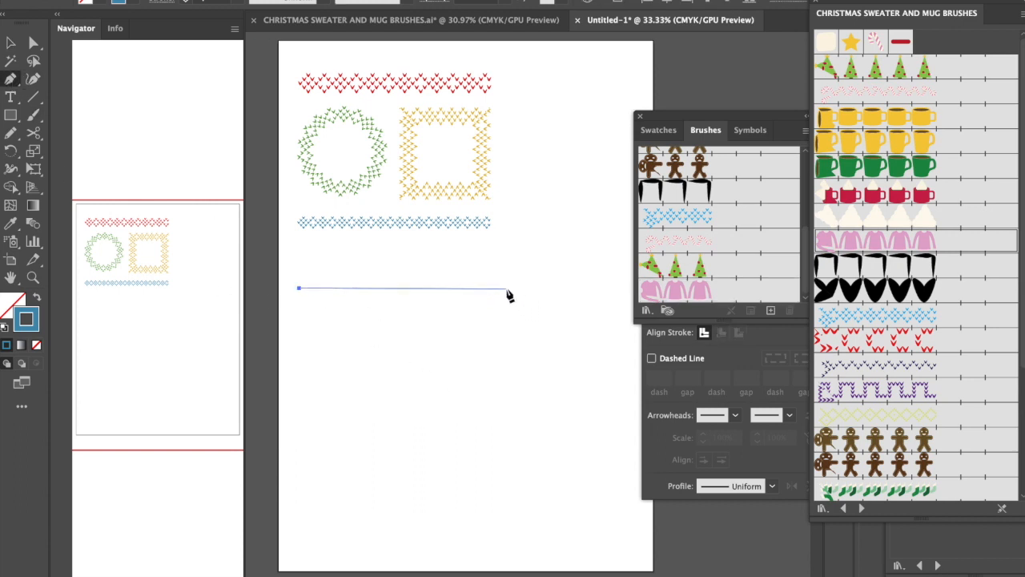
pyautogui.click(505, 286)
pyautogui.click(693, 295)
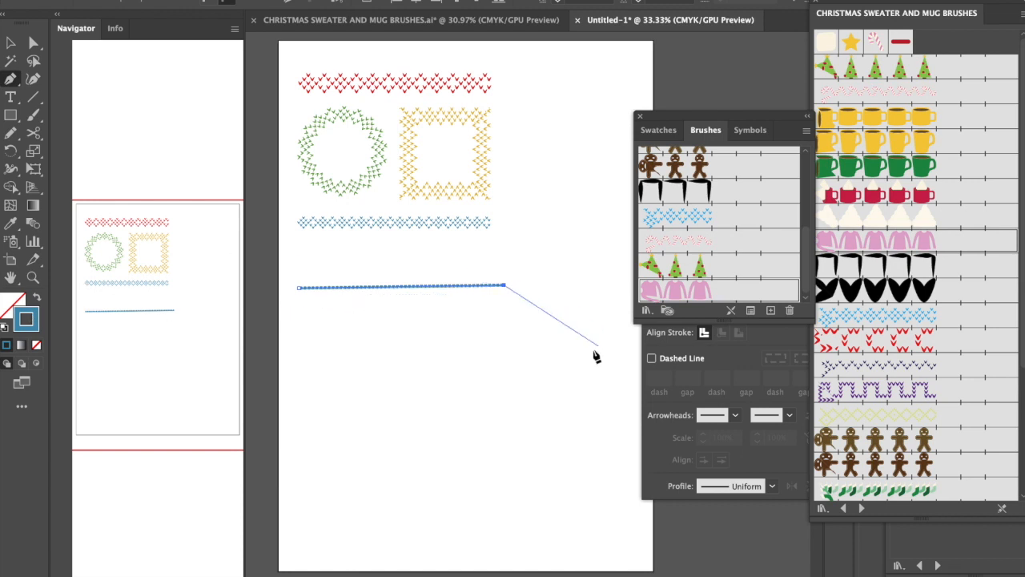
# - Move the document's brushes clear of the stroke settings and increase the sweater path's stroke weight to 27 pt
pyautogui.moveTo(750, 121); pyautogui.dragTo(899, 165)
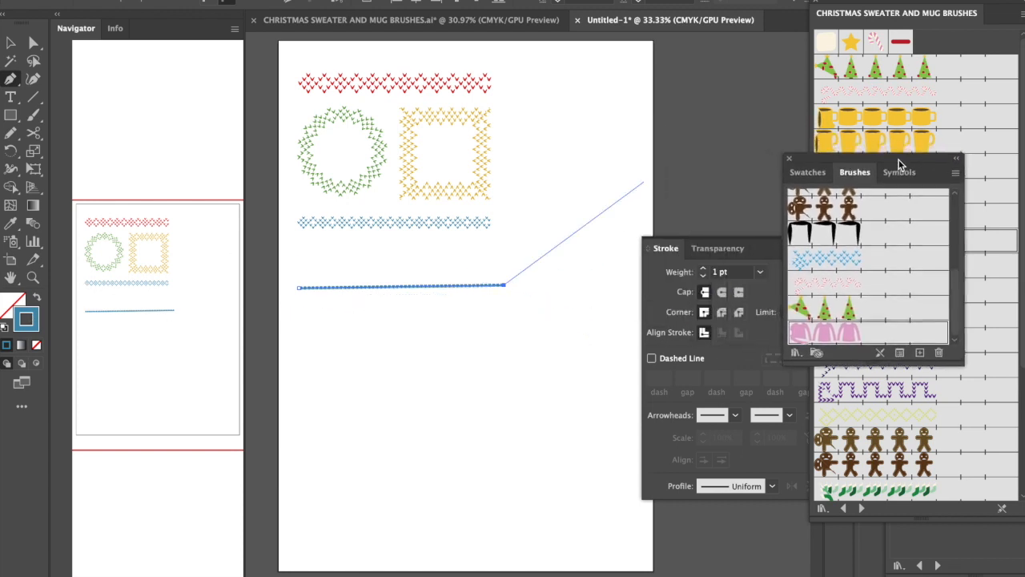
pyautogui.click(705, 270)
pyautogui.click(705, 270)
pyautogui.click(704, 270)
pyautogui.click(705, 270)
pyautogui.click(705, 270)
pyautogui.click(705, 270)
pyautogui.click(704, 270)
pyautogui.click(704, 270)
pyautogui.click(704, 270)
pyautogui.click(704, 270)
pyautogui.click(703, 270)
pyautogui.click(704, 270)
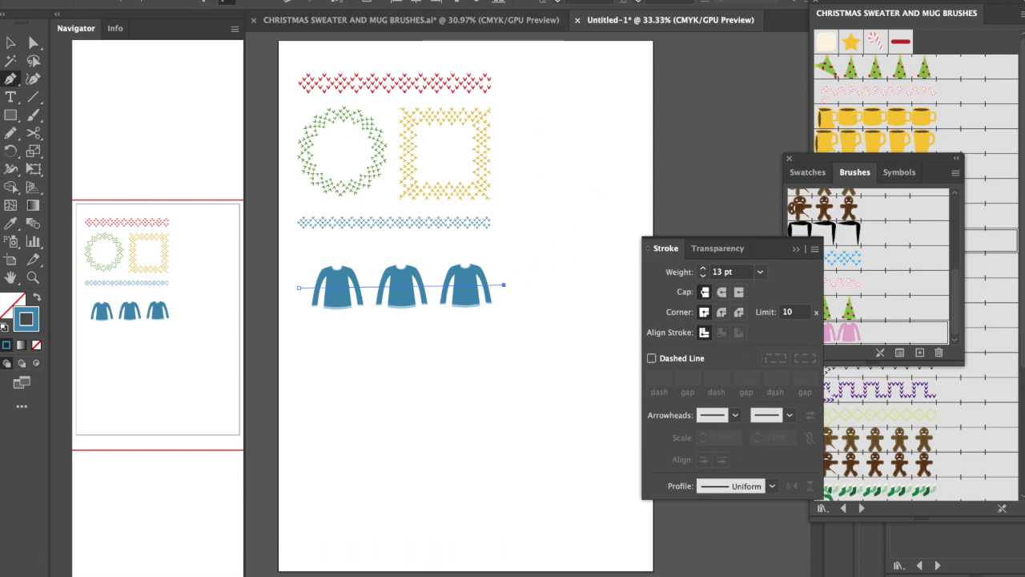
pyautogui.click(397, 0)
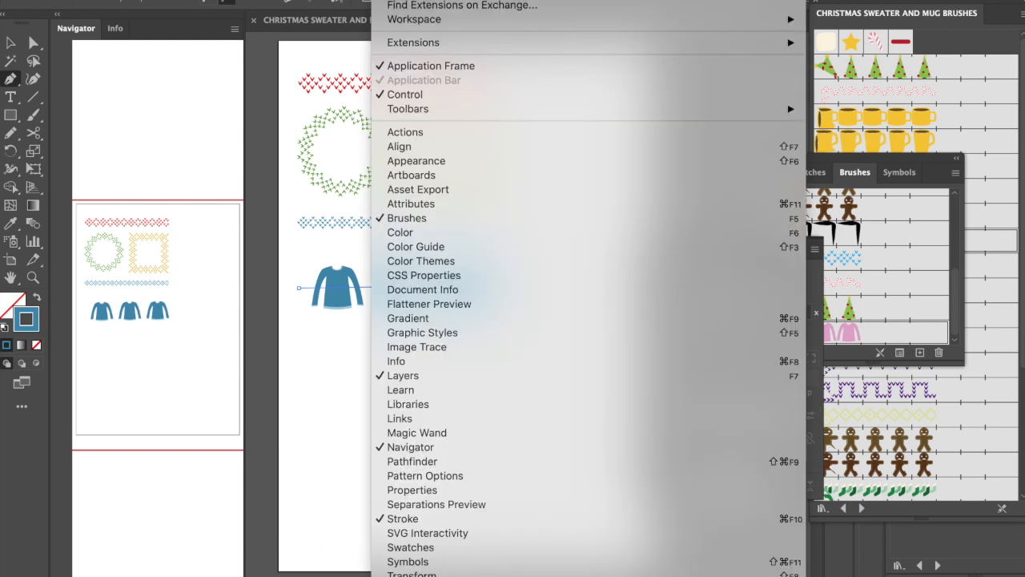
pyautogui.press('Escape')
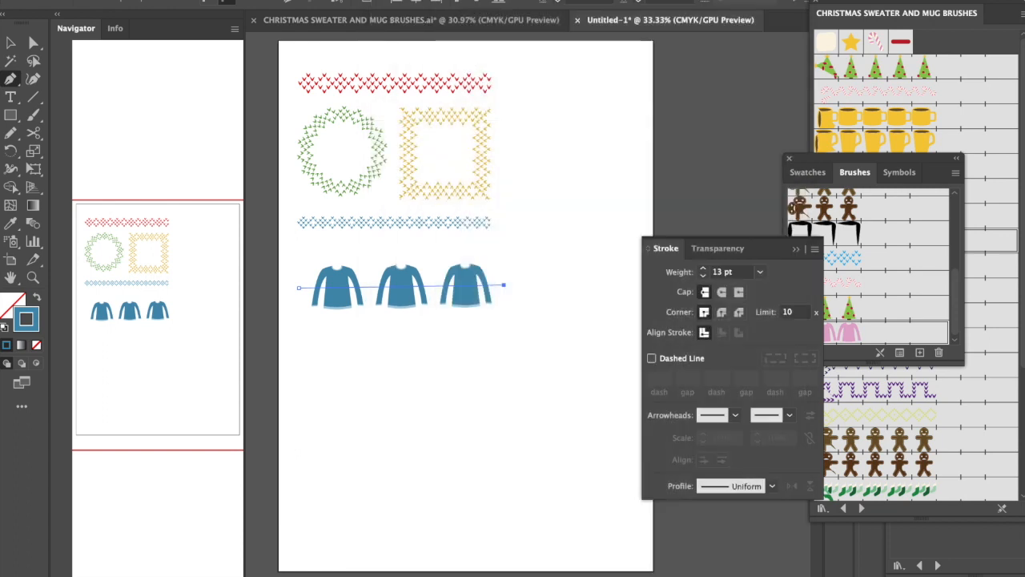
pyautogui.click(703, 269)
pyautogui.click(703, 269)
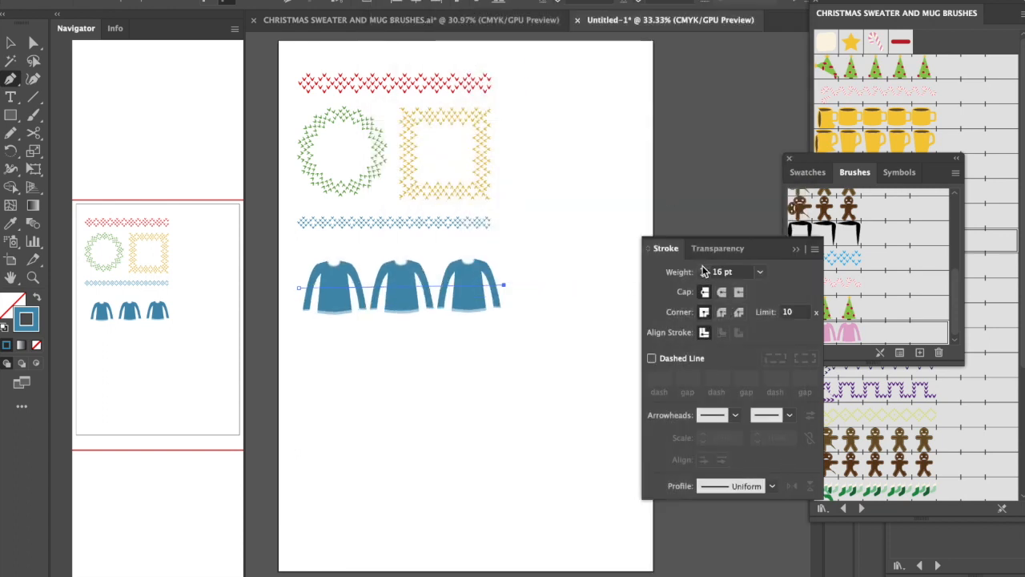
pyautogui.click(703, 269)
pyautogui.click(703, 269)
pyautogui.click(703, 269)
pyautogui.click(703, 269)
pyautogui.click(703, 269)
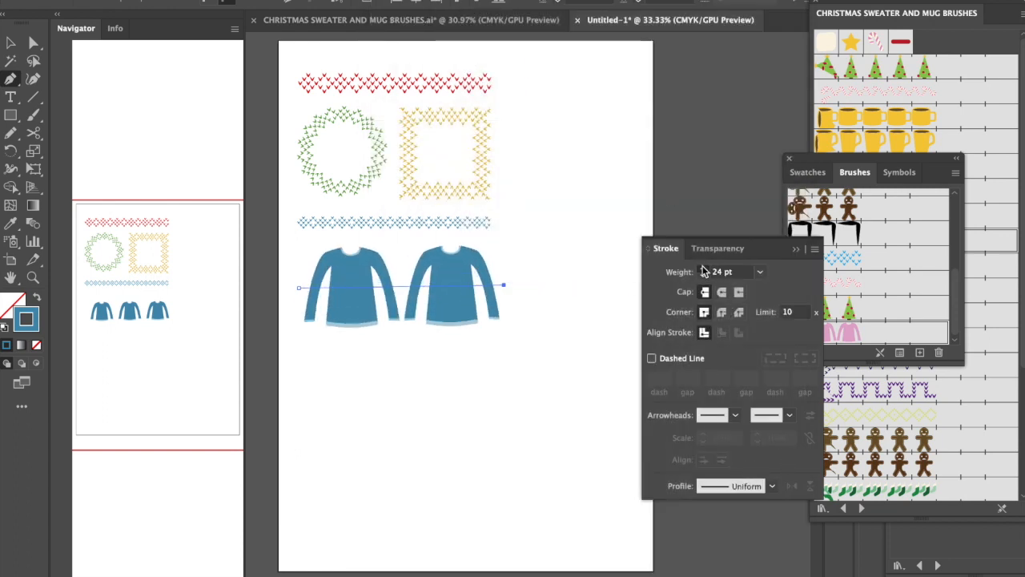
pyautogui.click(703, 269)
pyautogui.click(703, 269)
pyautogui.click(703, 269)
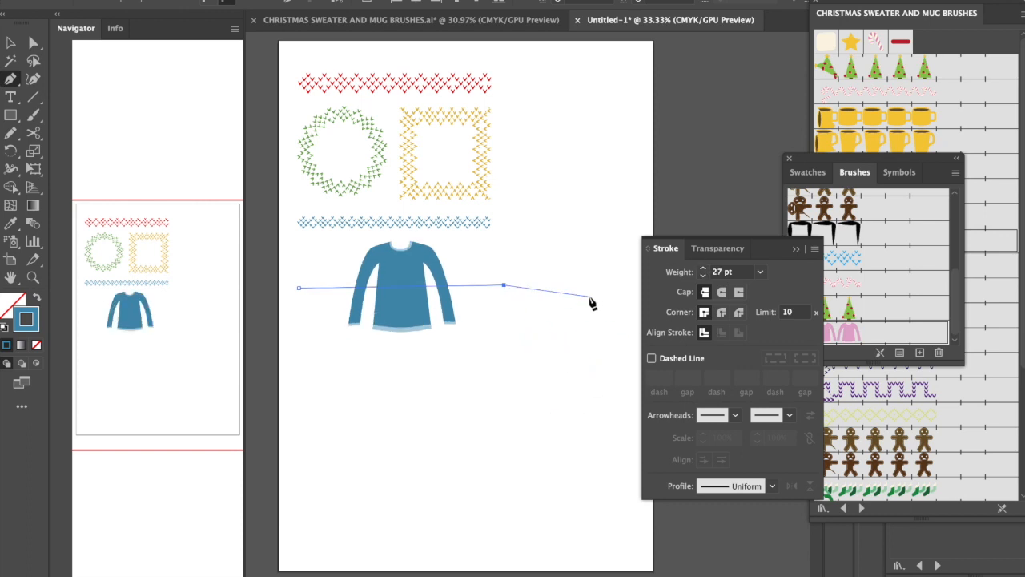
pyautogui.click(548, 294)
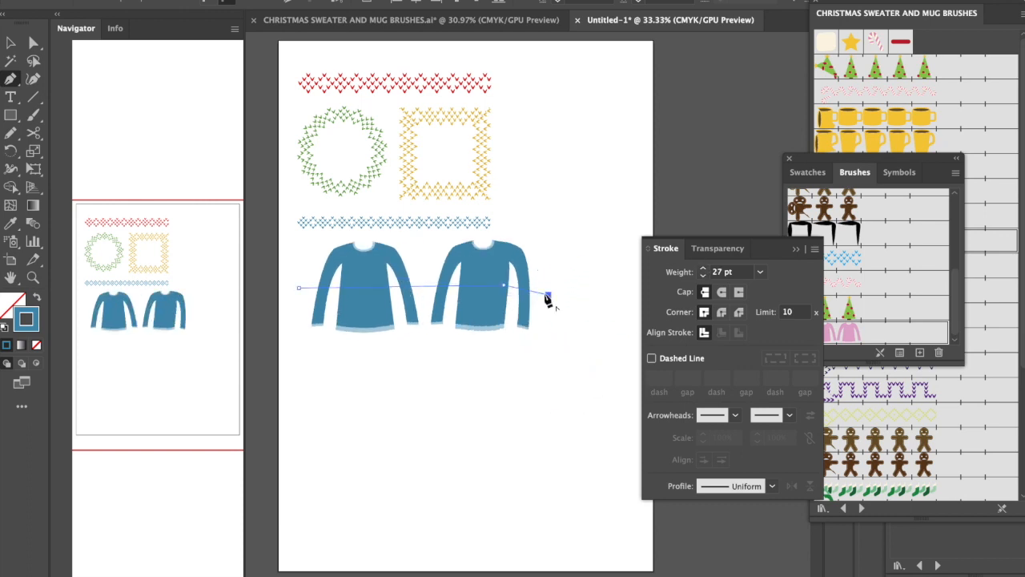
pyautogui.press('super+z')
pyautogui.press('super+z')
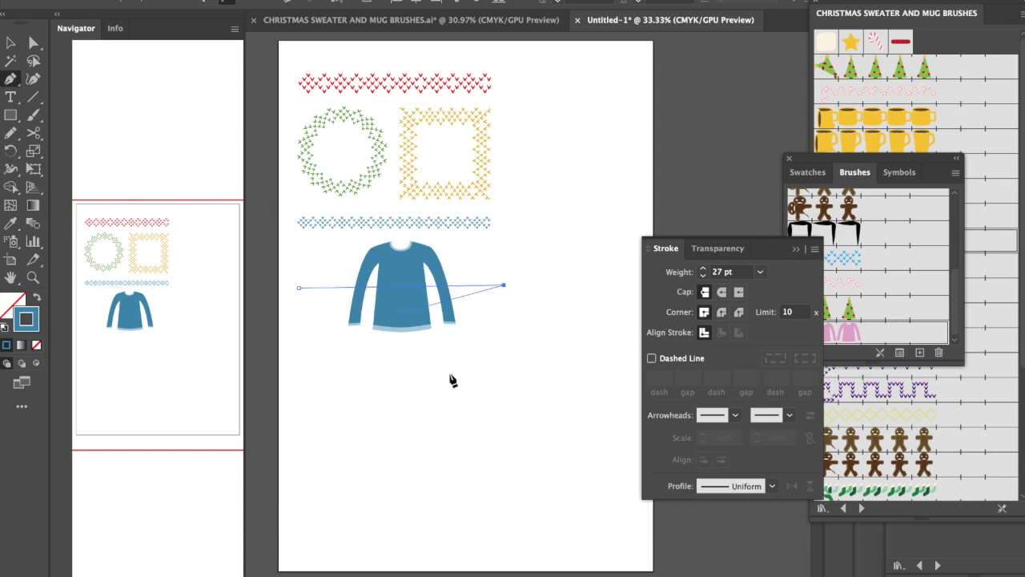
# - Finish the sweater path and move it down, clear of the blue stitch row
pyautogui.keyDown('super'); pyautogui.click(468, 377); pyautogui.keyUp('super')
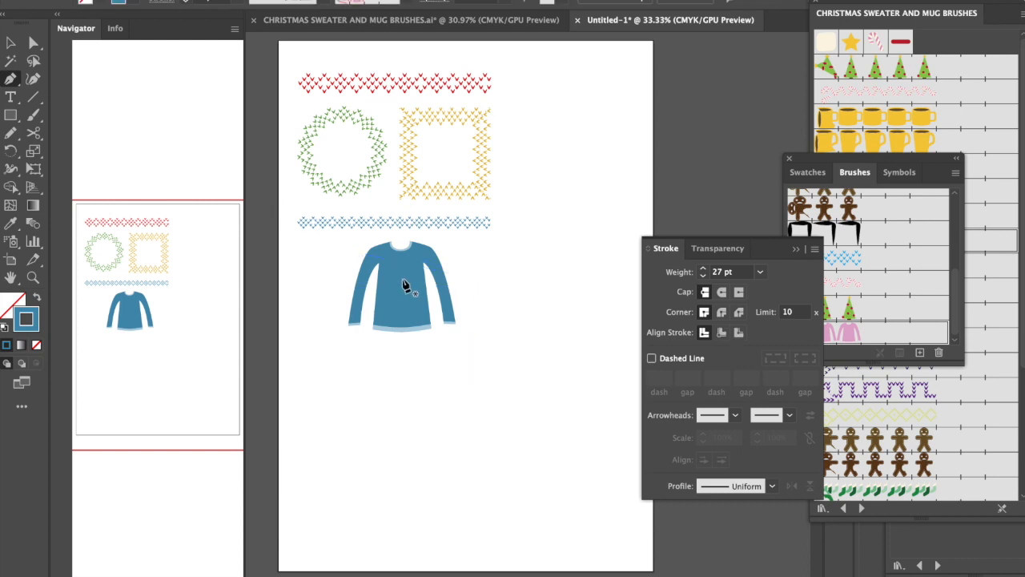
pyautogui.moveTo(404, 286); pyautogui.dragTo(415, 342)
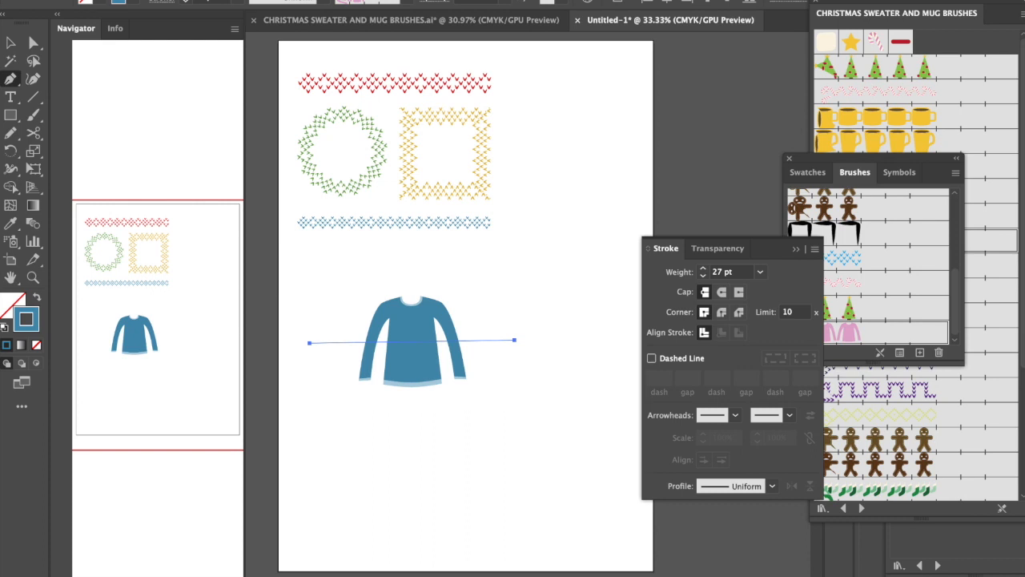
# - Expand the appearance of the blue sweater path and select all pieces of the resulting sweater artwork
pyautogui.click(184, 1)
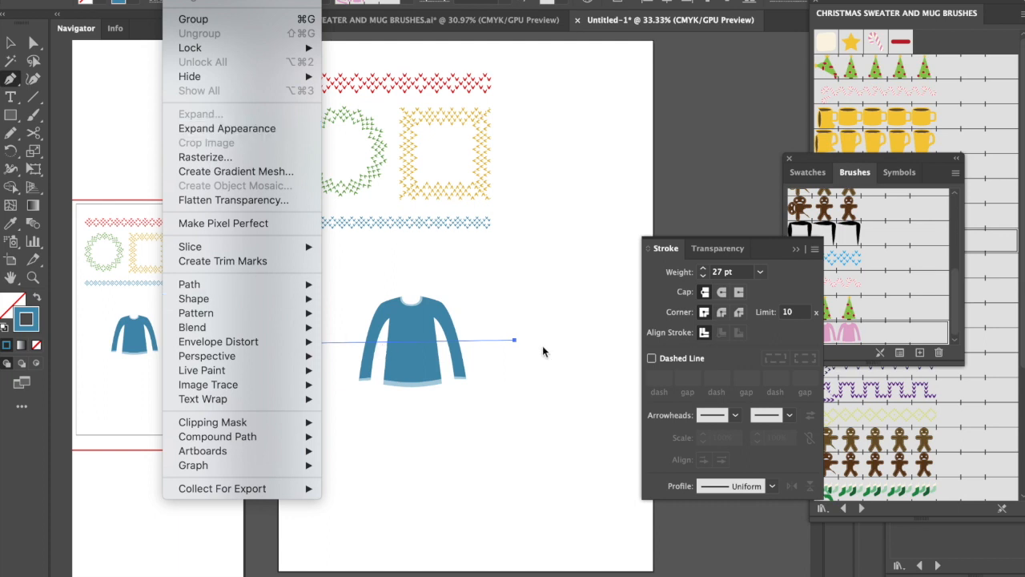
pyautogui.click(246, 130)
pyautogui.press('a')
pyautogui.click(479, 445)
pyautogui.moveTo(322, 286); pyautogui.dragTo(525, 455)
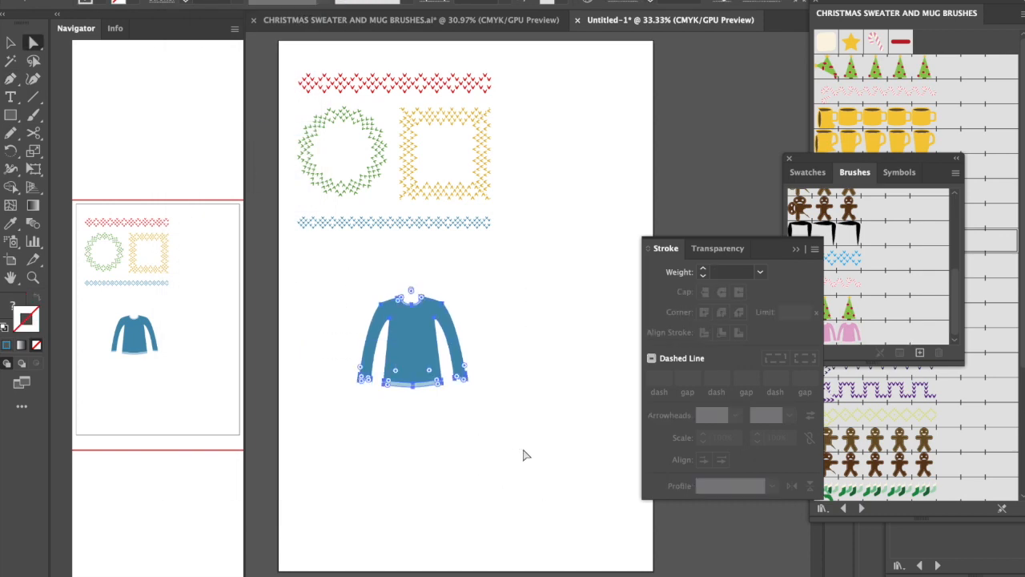
# - Select only the darker blue sweater body and bring up its fill color values, then clear the selection
pyautogui.press('super+equal')
pyautogui.press('super+equal')
pyautogui.press('super+equal')
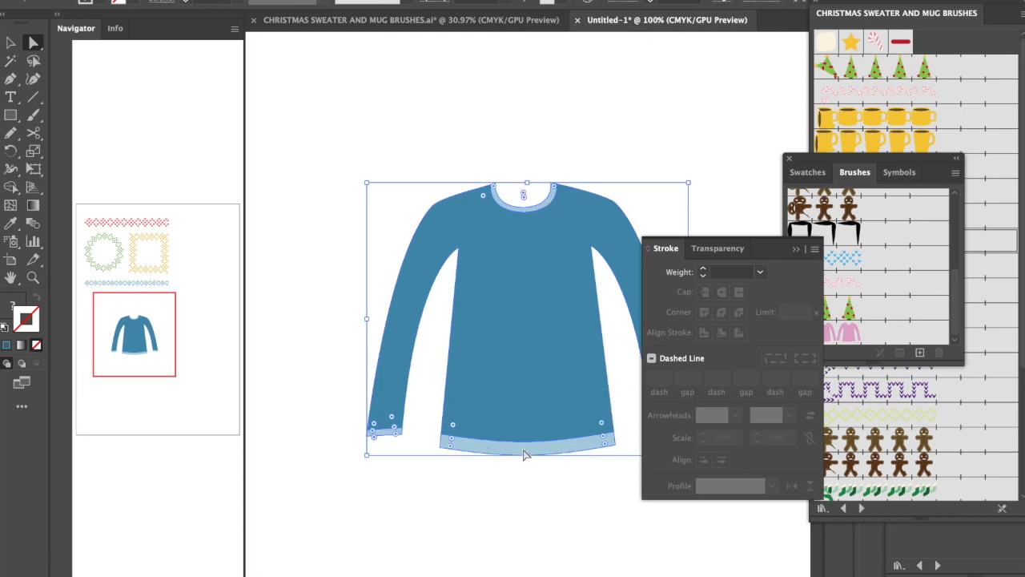
pyautogui.hscroll(5, 525, 455)
pyautogui.click(561, 265)
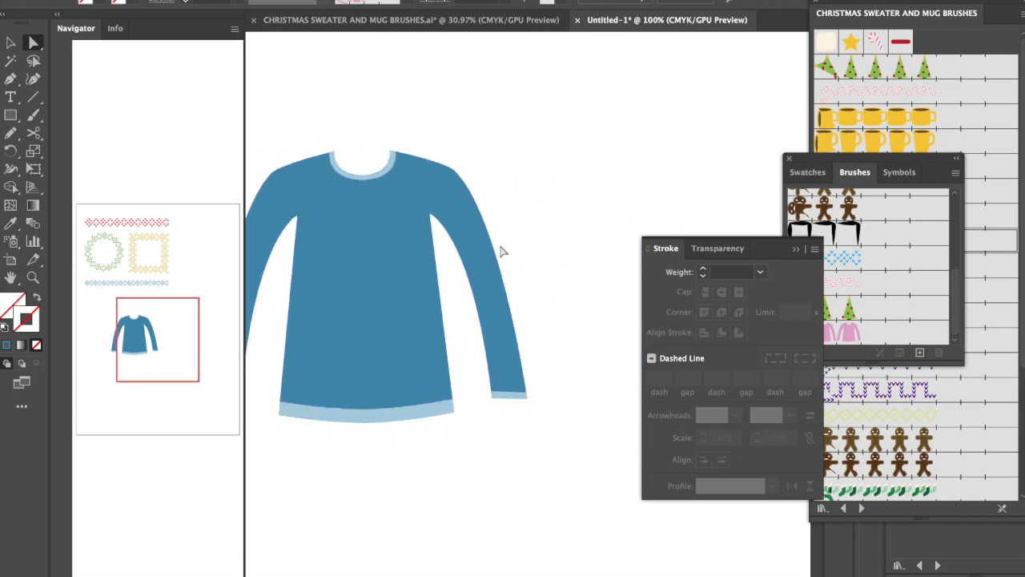
pyautogui.click(486, 246)
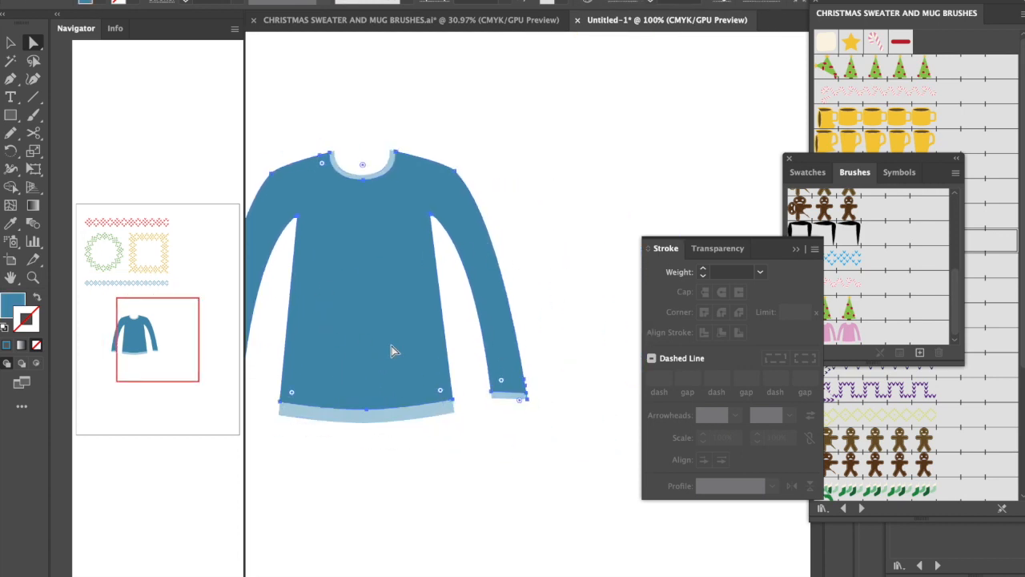
pyautogui.hscroll(-3, 543, 354)
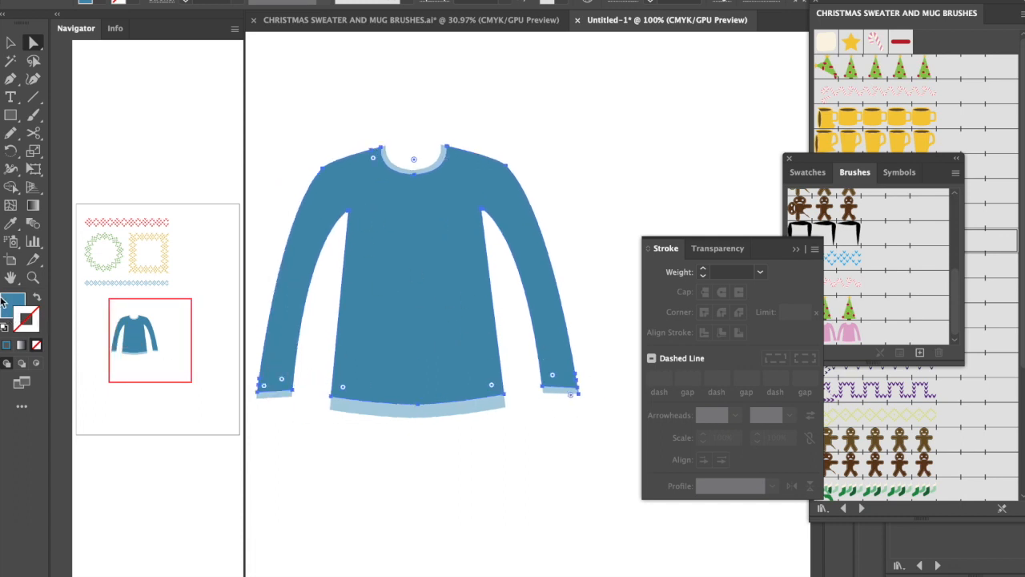
pyautogui.click(37, 314)
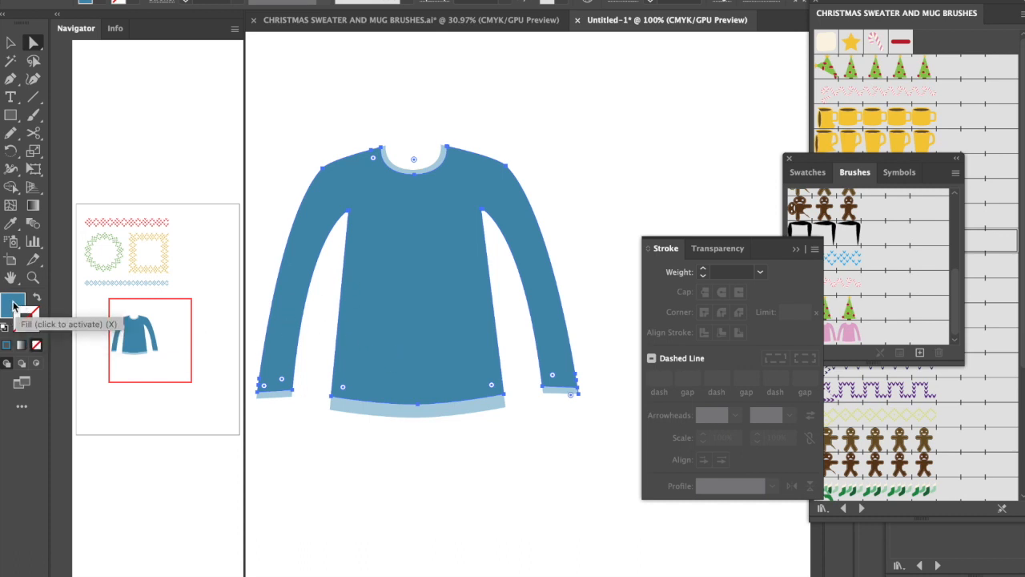
pyautogui.click(13, 305)
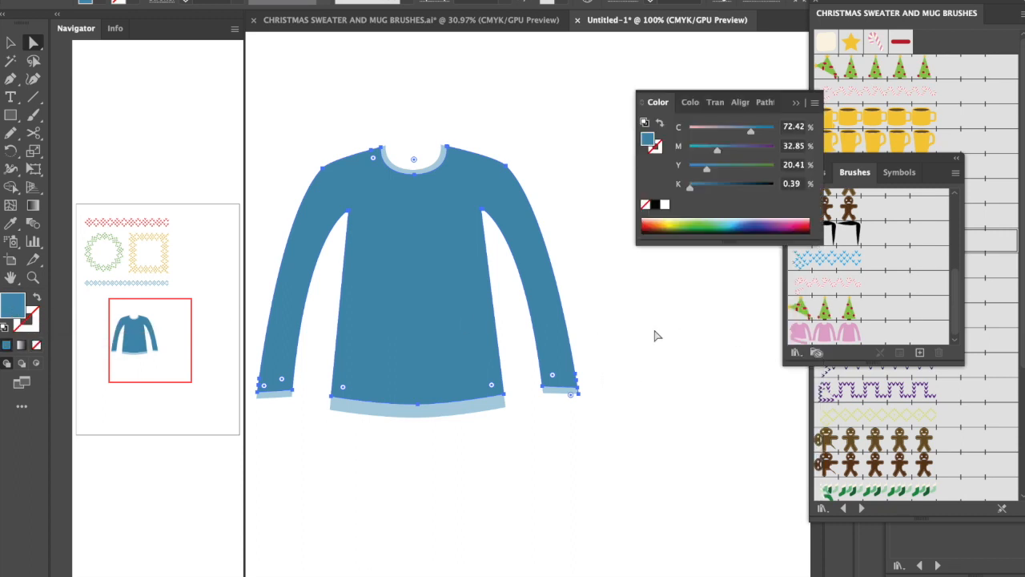
pyautogui.click(630, 326)
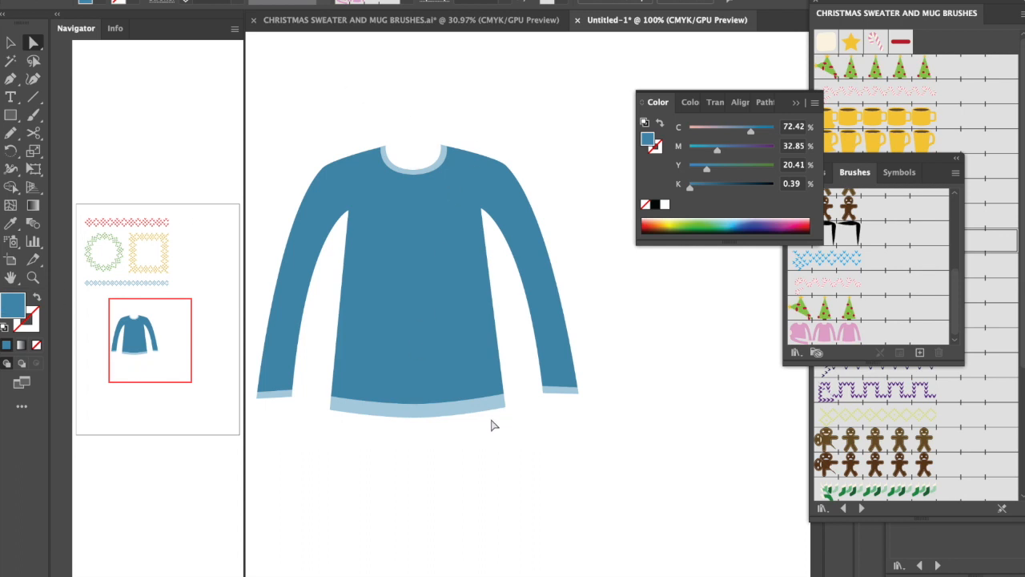
pyautogui.hscroll(-5, 497, 410)
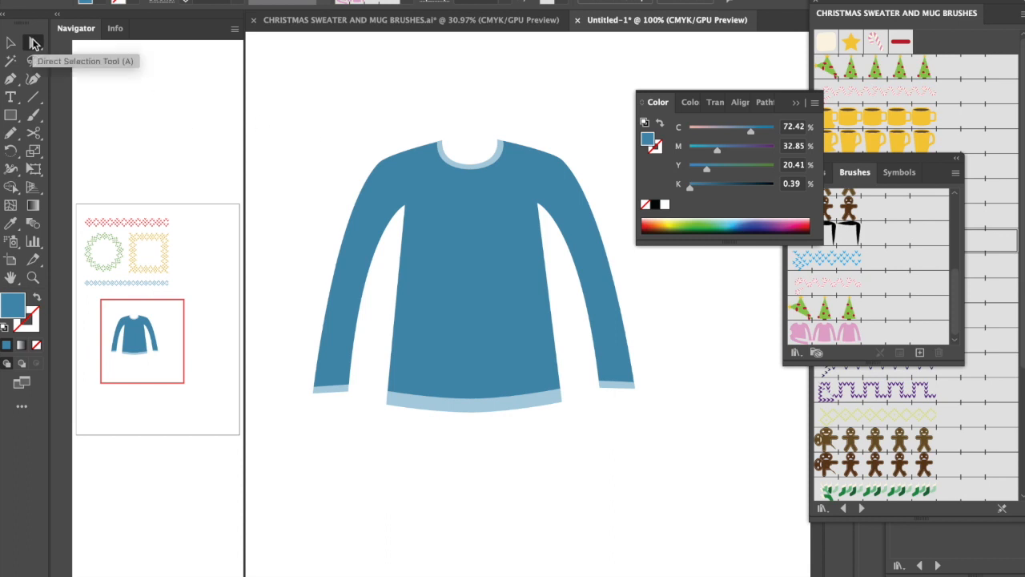
# - Select the blue sweater body with the Direct Selection tool and turn on Draw Inside mode for it
pyautogui.click(34, 43)
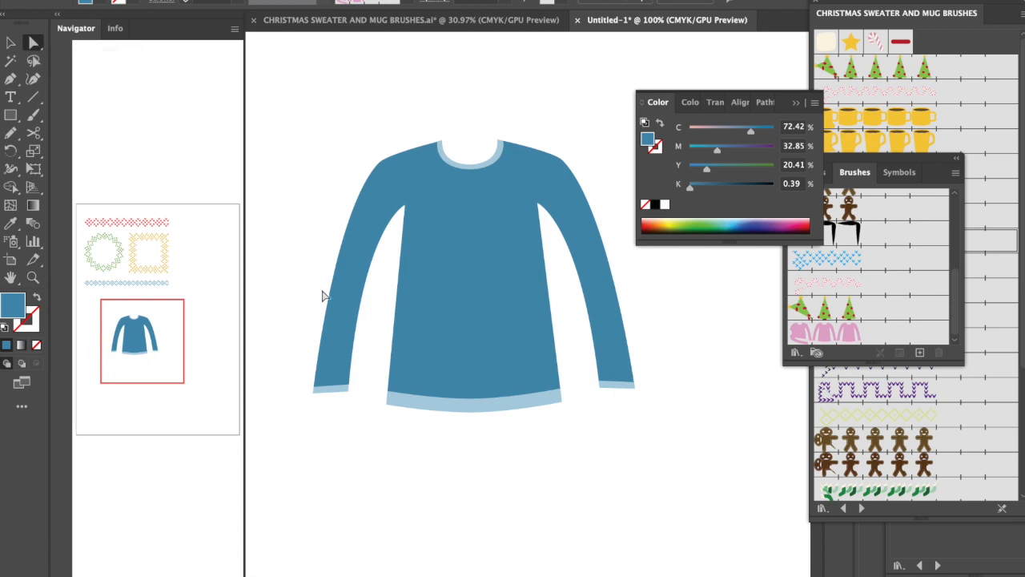
pyautogui.click(439, 309)
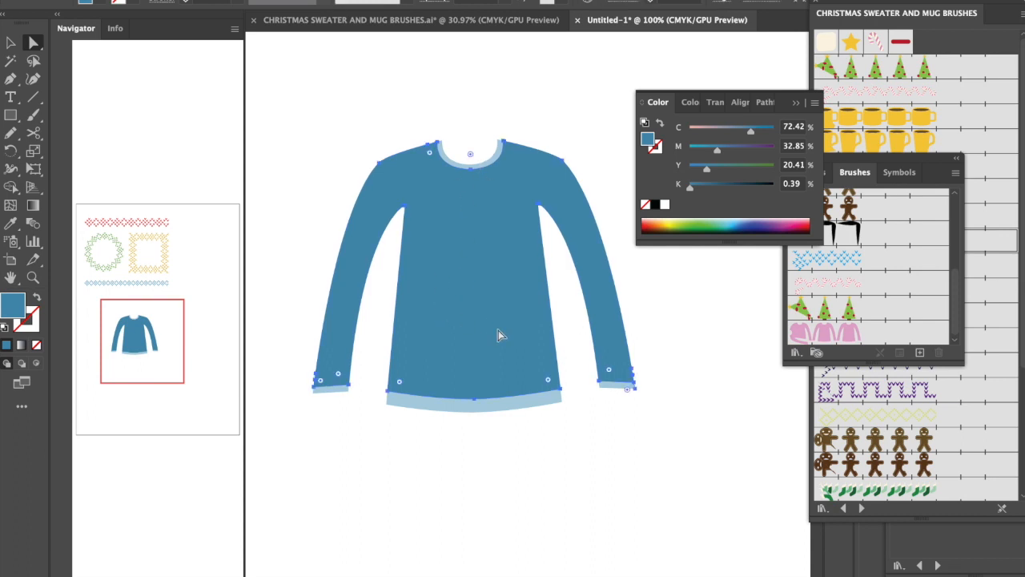
pyautogui.click(36, 367)
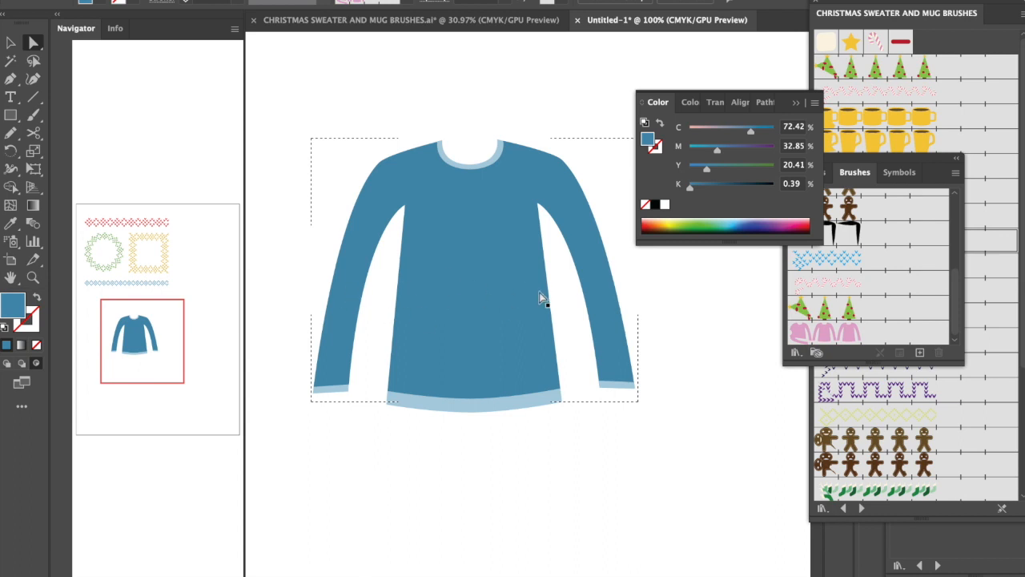
# - Draw a downward-bowing curved path with the Pen tool across the sweater's chest and both upper sleeves
pyautogui.press('p')
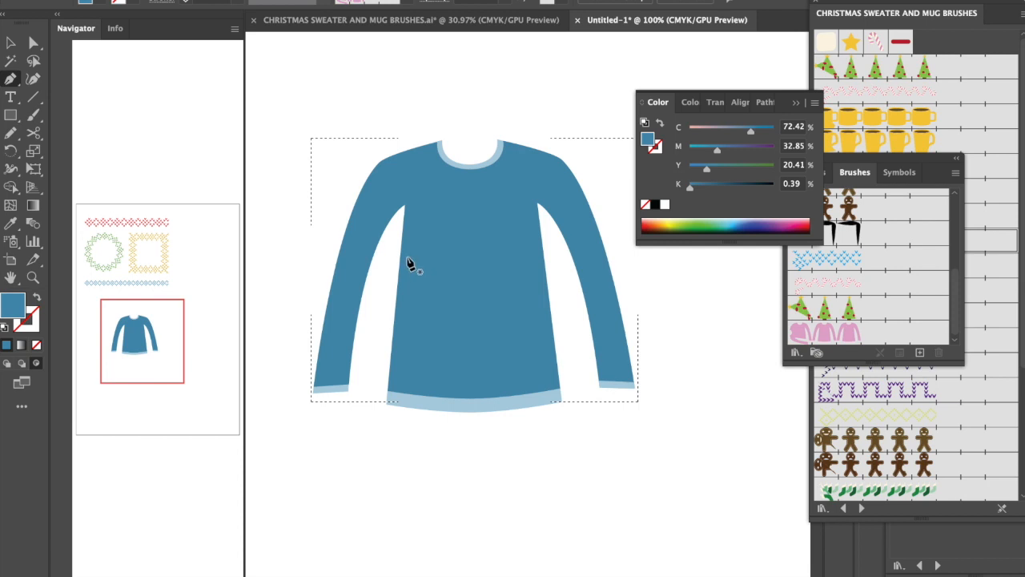
pyautogui.click(333, 197)
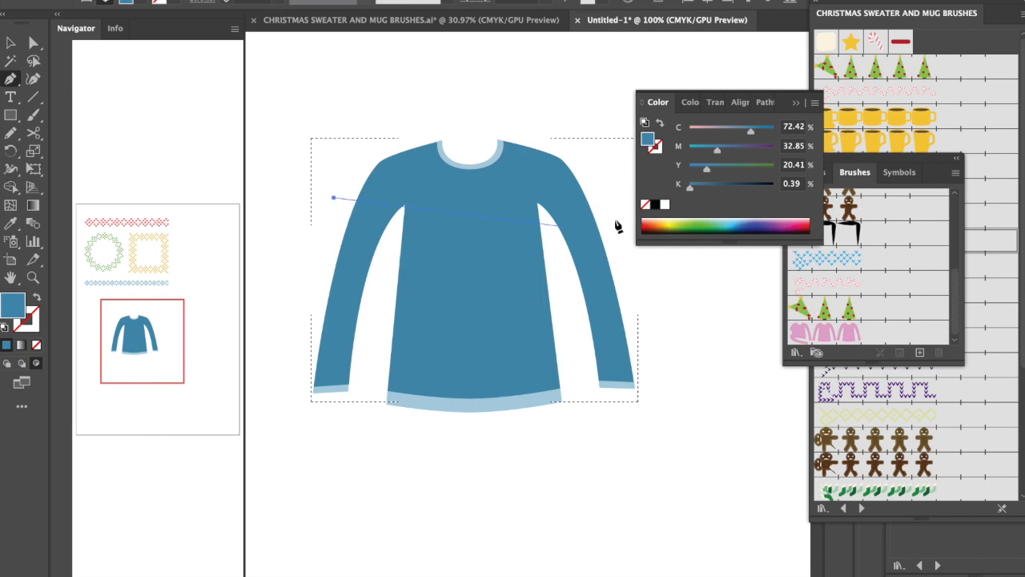
pyautogui.moveTo(603, 193); pyautogui.dragTo(748, 153)
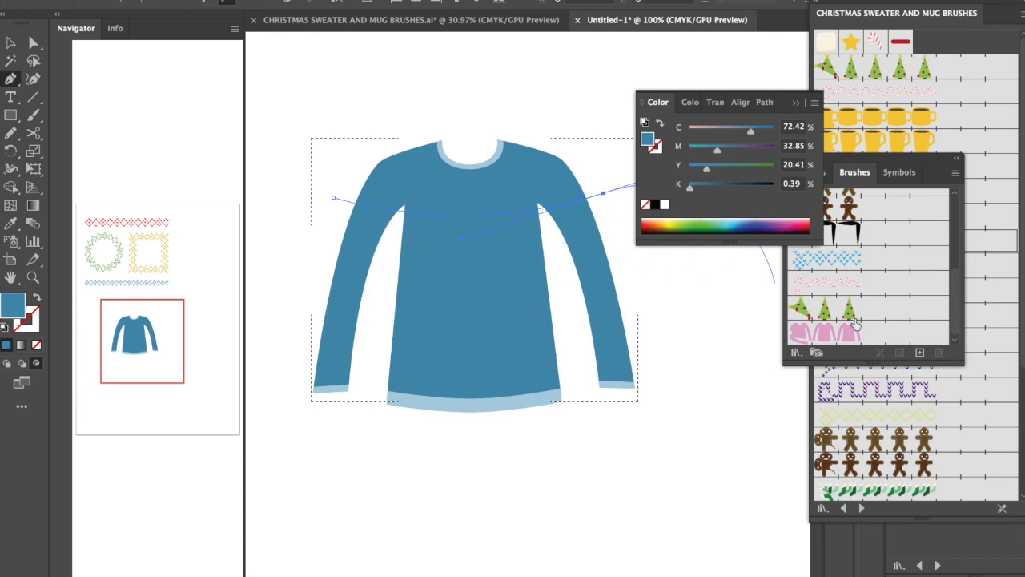
# - Apply the diamond stitch library brush to the chest path, remove its fill, and color its stroke orange
pyautogui.moveTo(909, 159)
pyautogui.mouseDown()
pyautogui.moveTo(888, 160)
pyautogui.moveTo(762, 262)
pyautogui.moveTo(766, 308)
pyautogui.mouseUp()
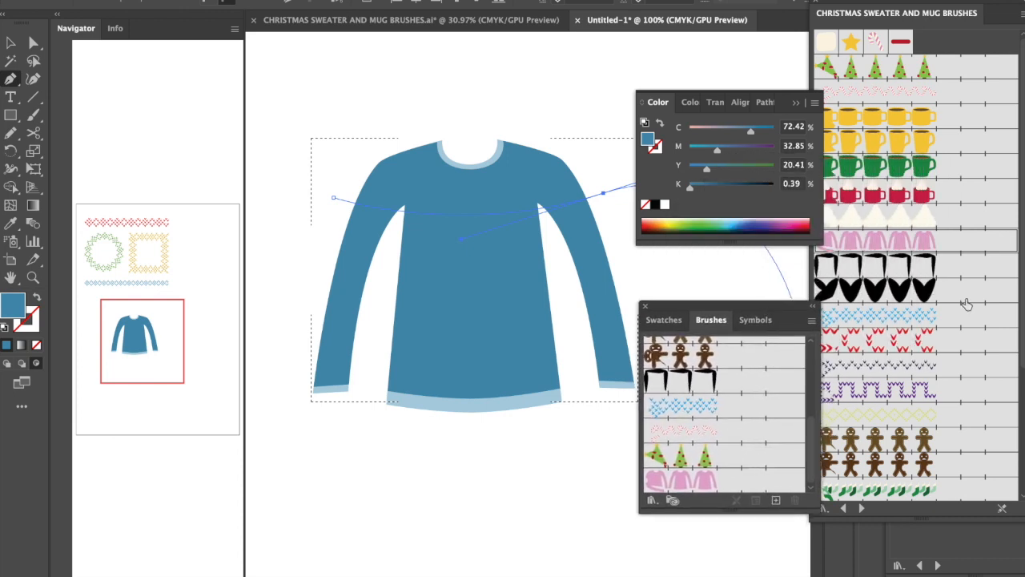
pyautogui.click(875, 422)
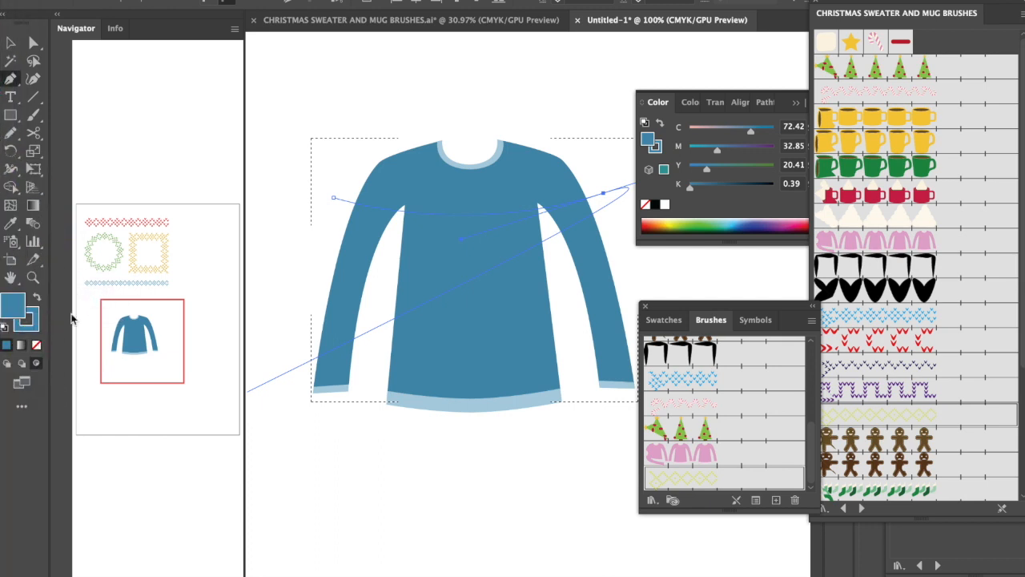
pyautogui.click(37, 345)
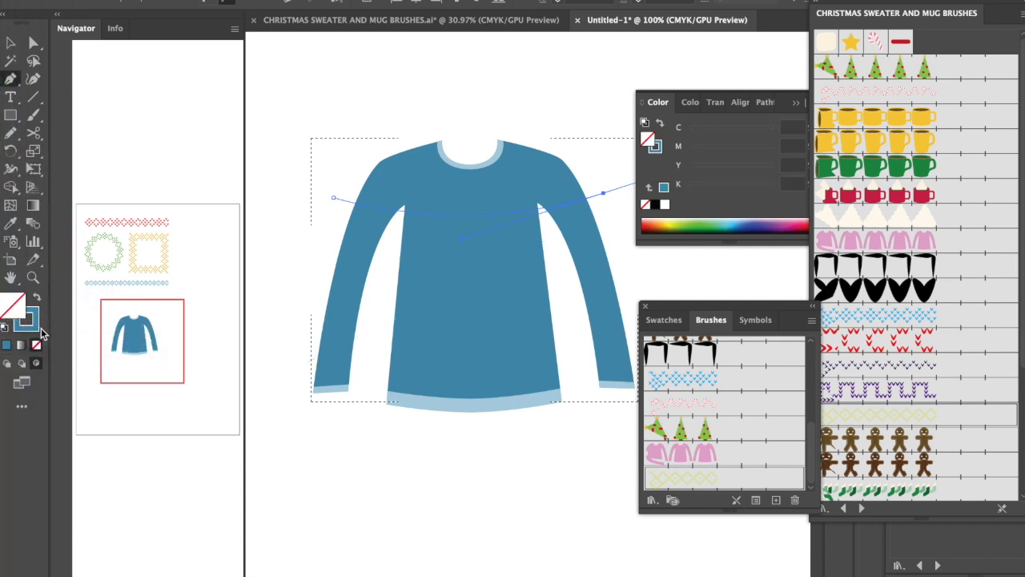
pyautogui.click(32, 328)
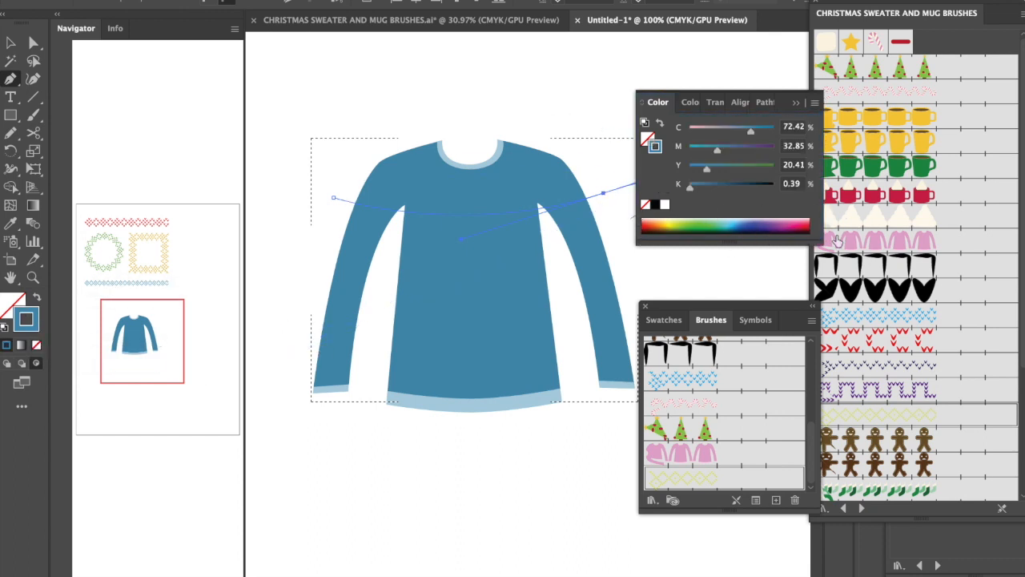
pyautogui.click(809, 217)
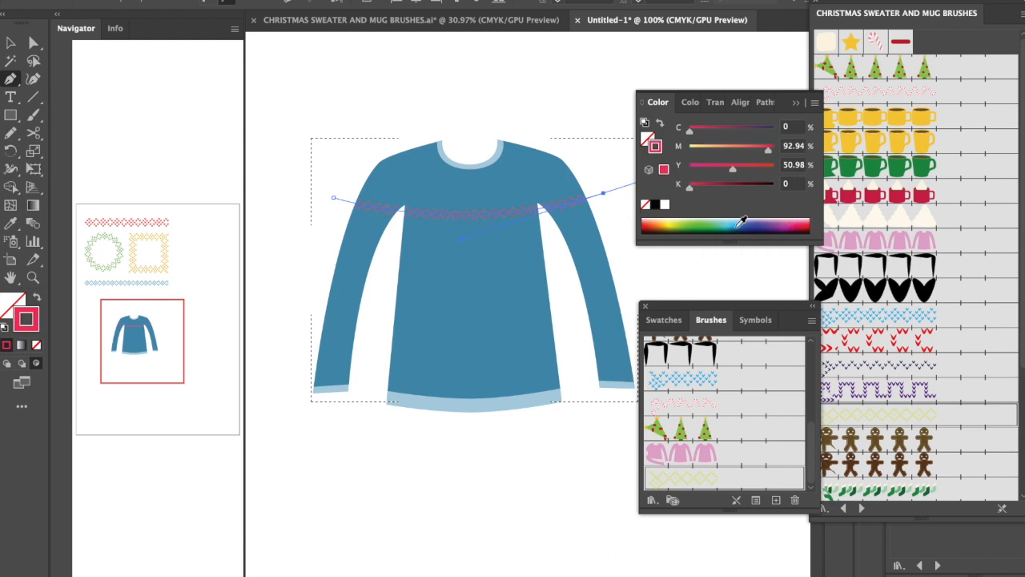
pyautogui.click(658, 222)
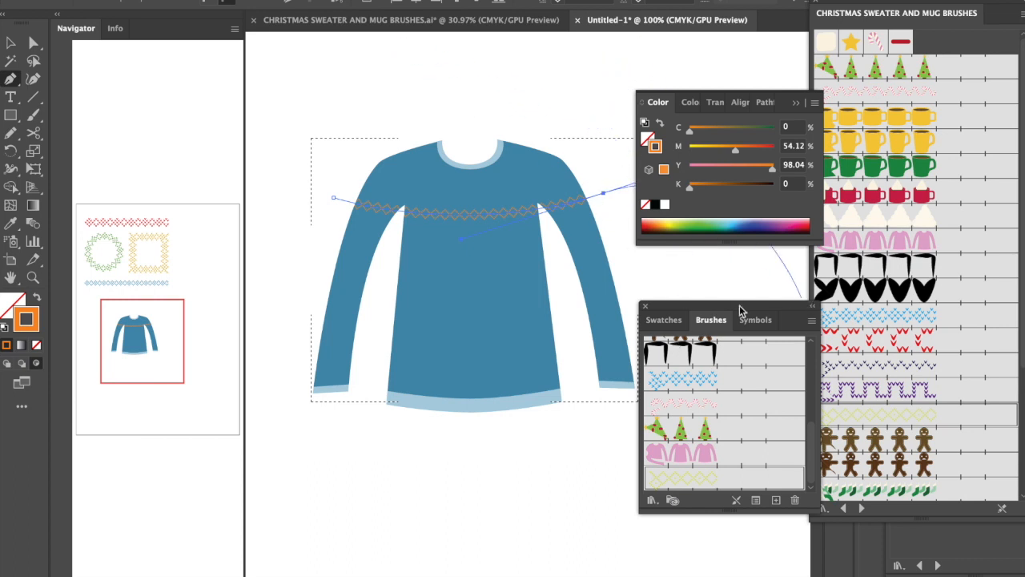
# - Move the brush library aside, increase the diamond stitch path's stroke weight to 4 pt, and finish the path
pyautogui.moveTo(749, 286); pyautogui.dragTo(776, 281)
pyautogui.moveTo(895, 2); pyautogui.dragTo(957, 8)
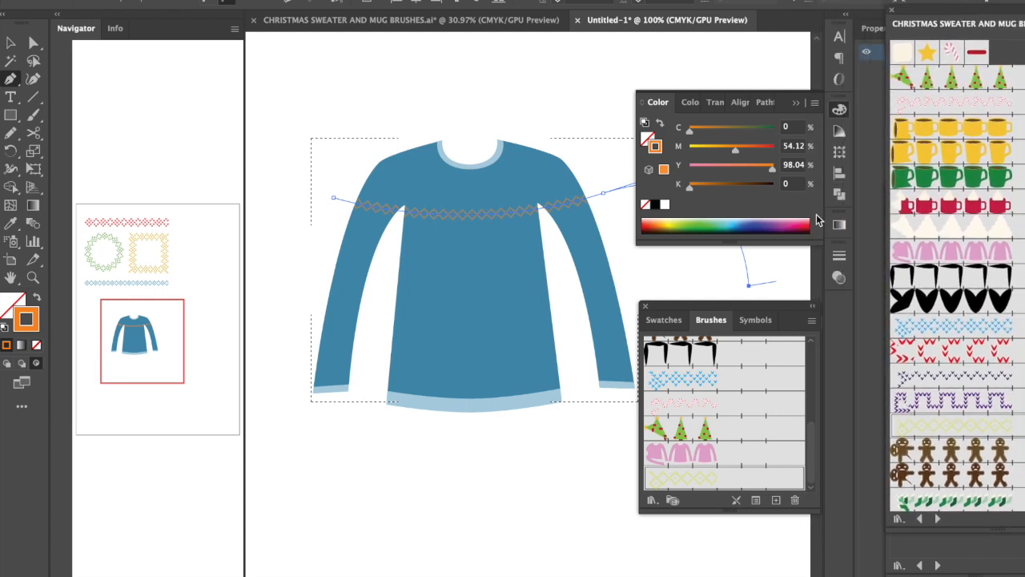
pyautogui.click(838, 254)
pyautogui.click(705, 269)
pyautogui.click(704, 269)
pyautogui.click(704, 269)
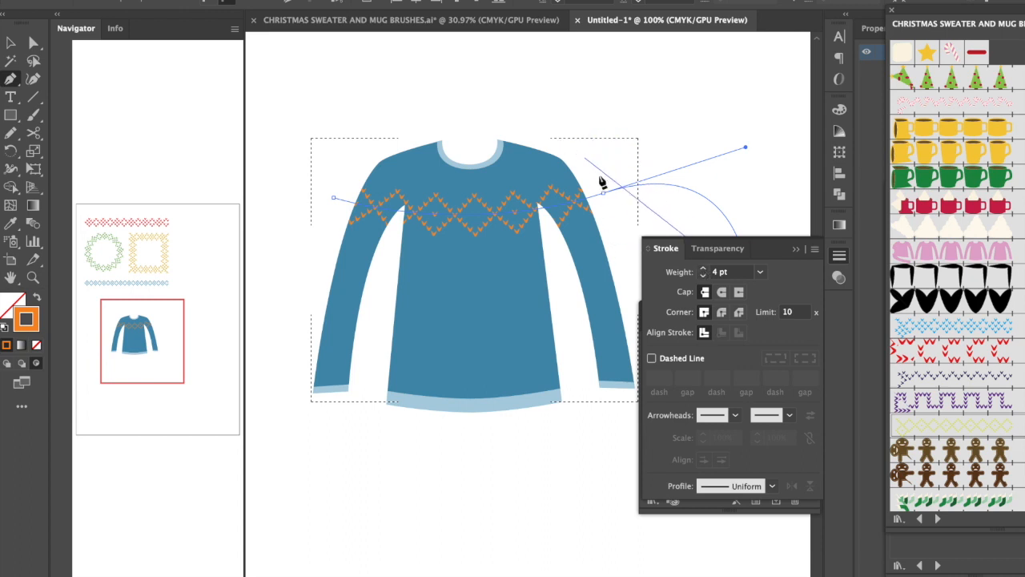
pyautogui.keyDown('super'); pyautogui.click(619, 170); pyautogui.keyUp('super')
# - Draw a second curved path across the sweater below the diamond band and apply the reindeer pattern brush
pyautogui.click(322, 254)
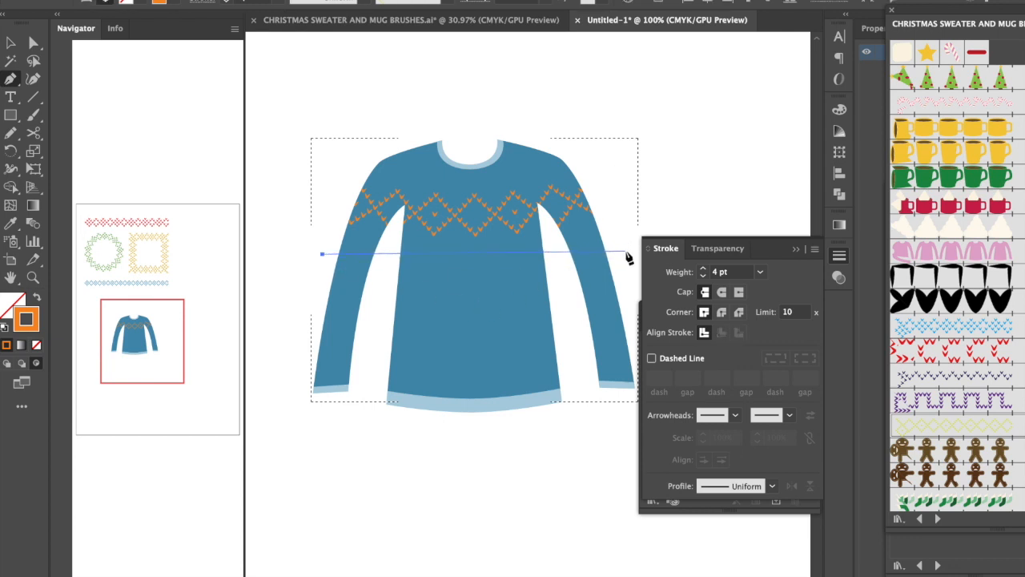
pyautogui.moveTo(626, 251)
pyautogui.mouseDown()
pyautogui.moveTo(698, 228)
pyautogui.moveTo(721, 205)
pyautogui.moveTo(755, 209)
pyautogui.mouseUp()
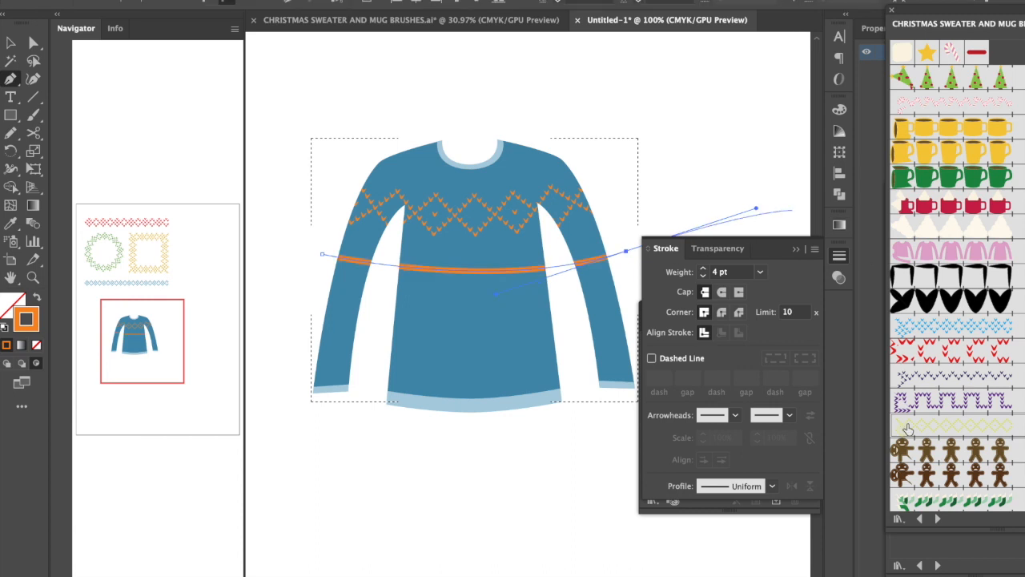
pyautogui.scroll(-5, 961, 463)
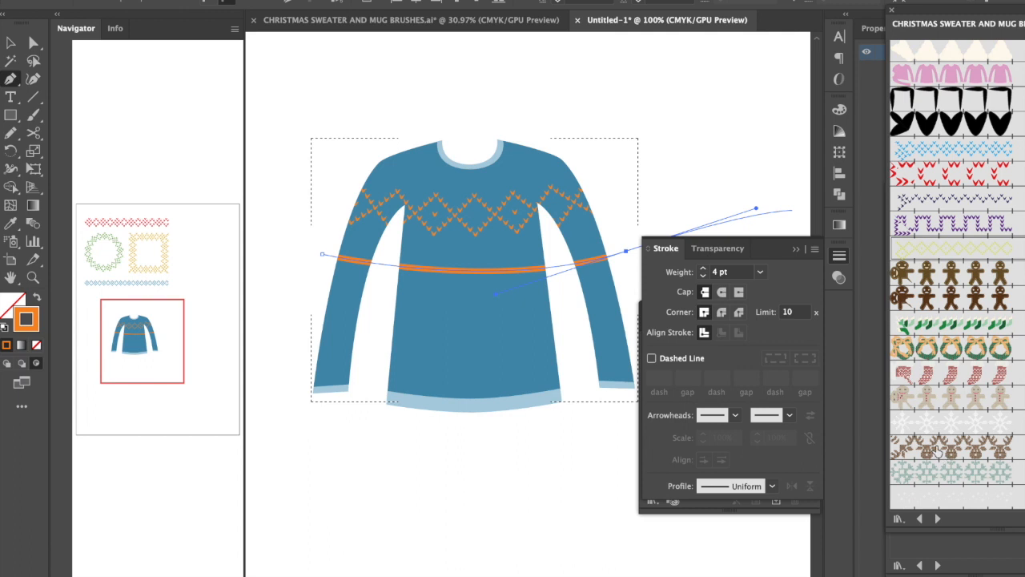
pyautogui.click(949, 451)
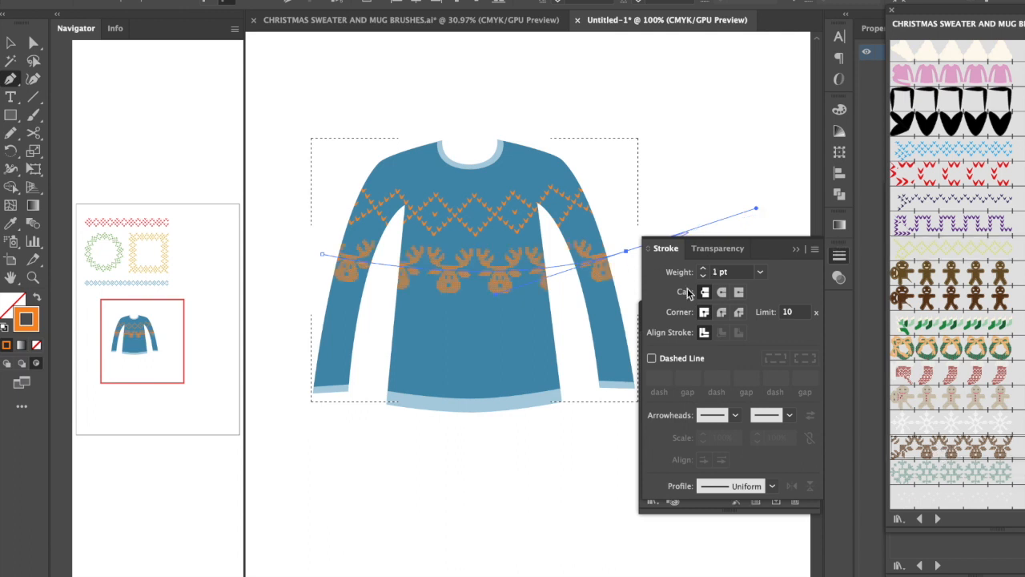
pyautogui.moveTo(757, 208); pyautogui.dragTo(801, 184)
pyautogui.keyDown('super'); pyautogui.click(693, 190); pyautogui.keyUp('super')
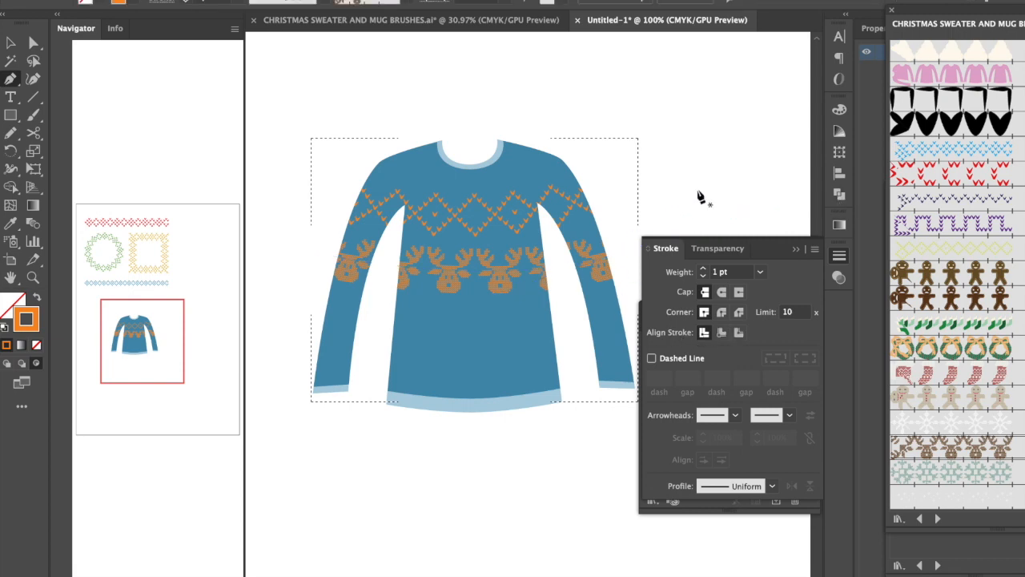
# - Select the reindeer band on the sweater and recolor its stroke dark blue, 1f08bf
pyautogui.keyDown('super'); pyautogui.click(498, 273); pyautogui.keyUp('super')
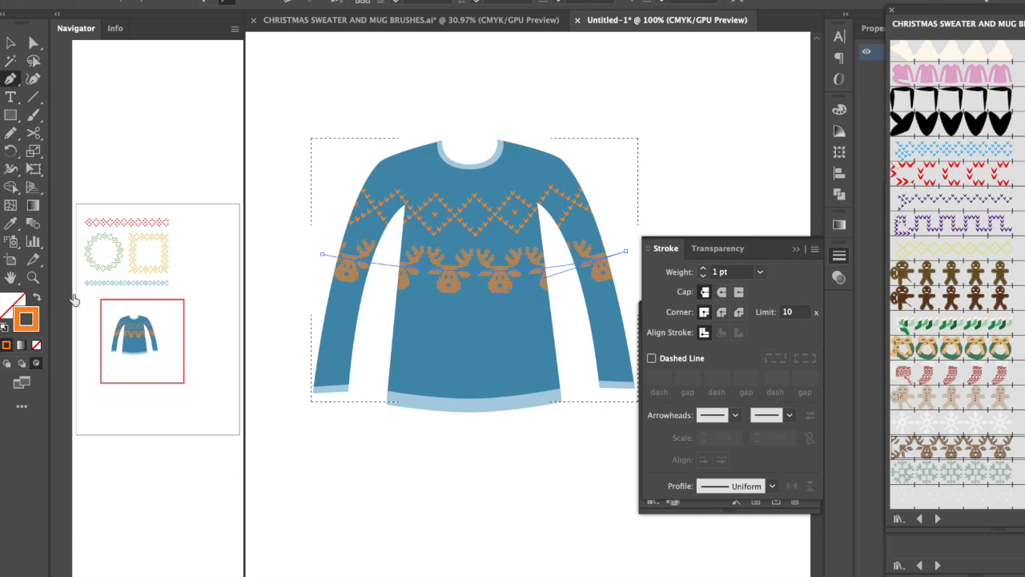
pyautogui.doubleClick(32, 319)
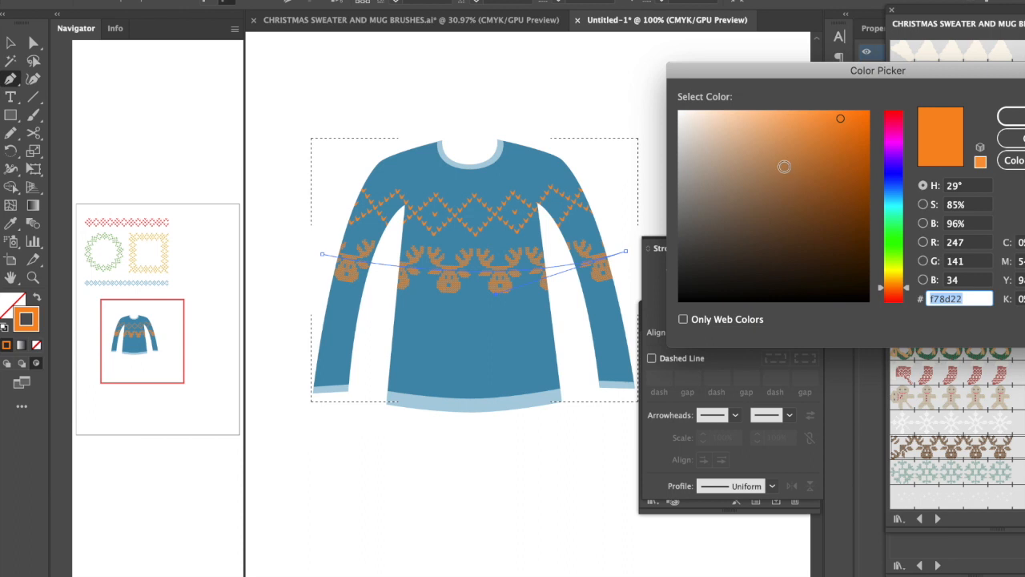
pyautogui.click(898, 227)
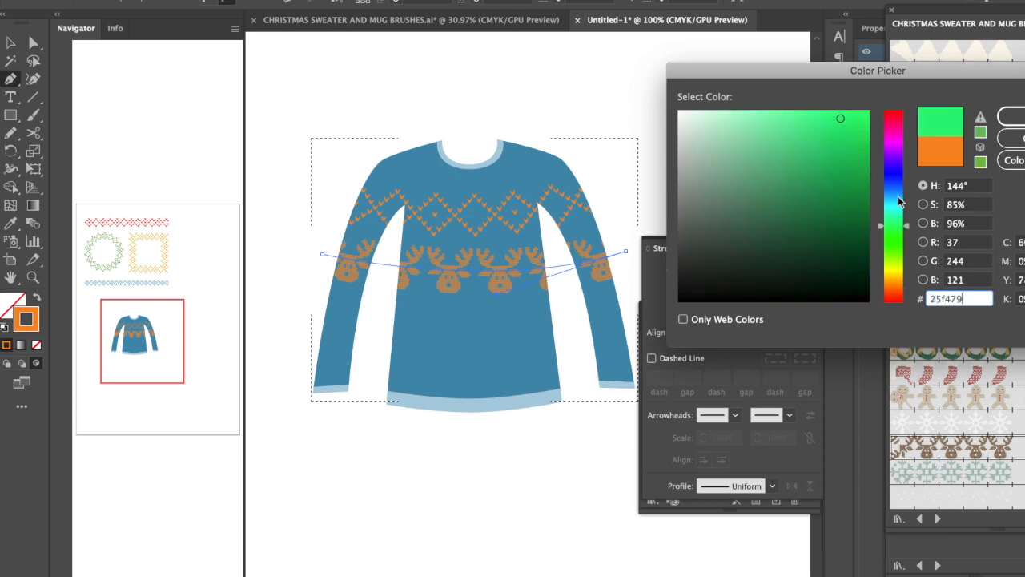
pyautogui.click(888, 151)
pyautogui.click(897, 284)
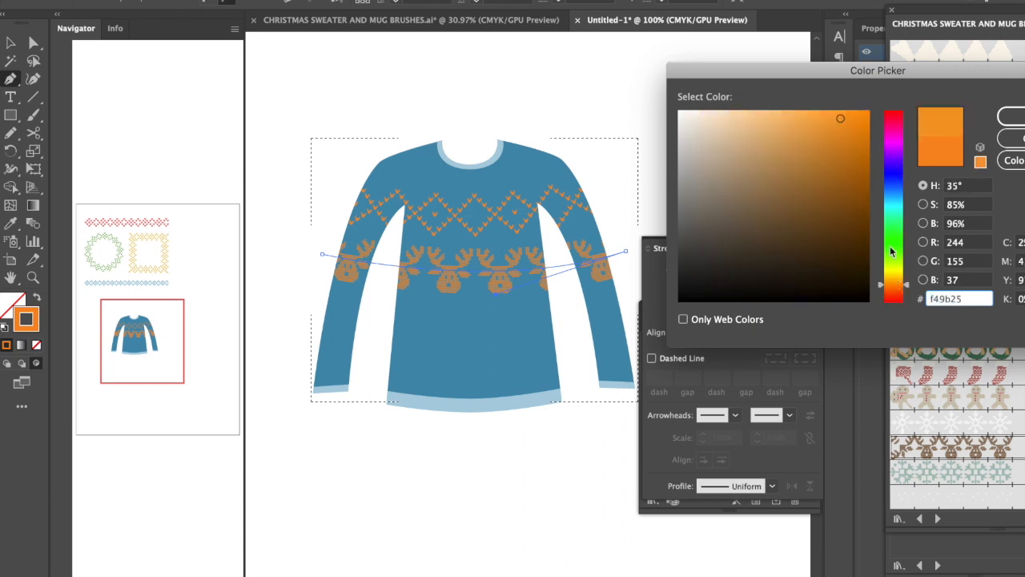
pyautogui.click(896, 173)
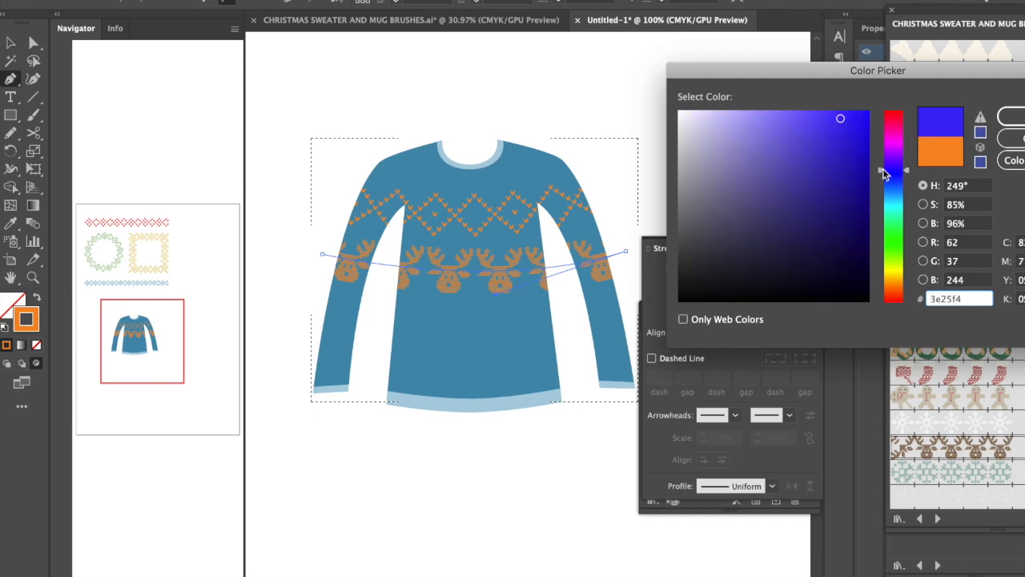
pyautogui.click(861, 159)
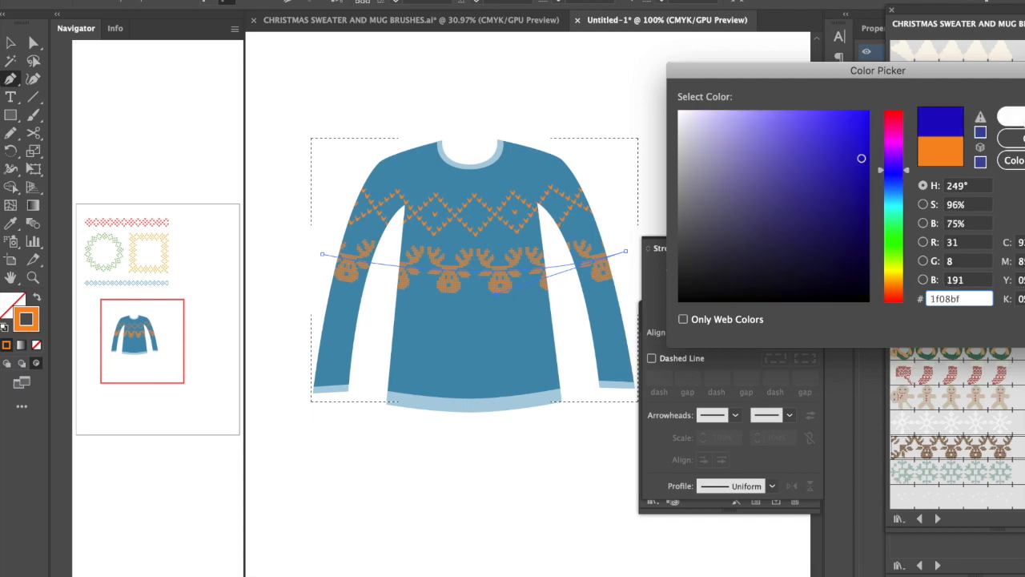
pyautogui.press('Return')
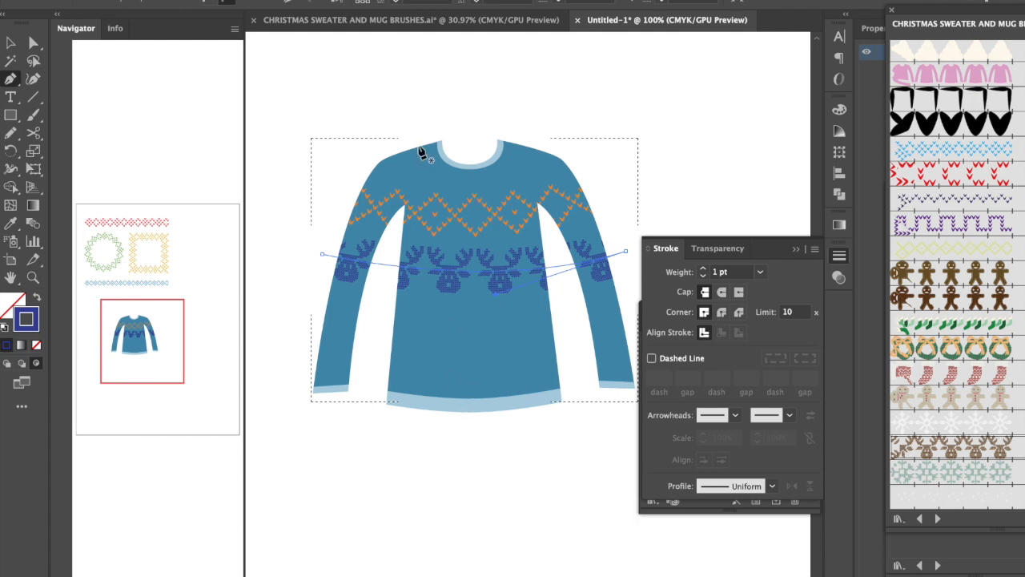
# - Draw a U-shaped curved path around the sweater's neckline with the Pen tool and apply the last library brush, the small snowflake-and-dot pattern
pyautogui.moveTo(418, 128); pyautogui.dragTo(518, 184)
pyautogui.click(526, 122)
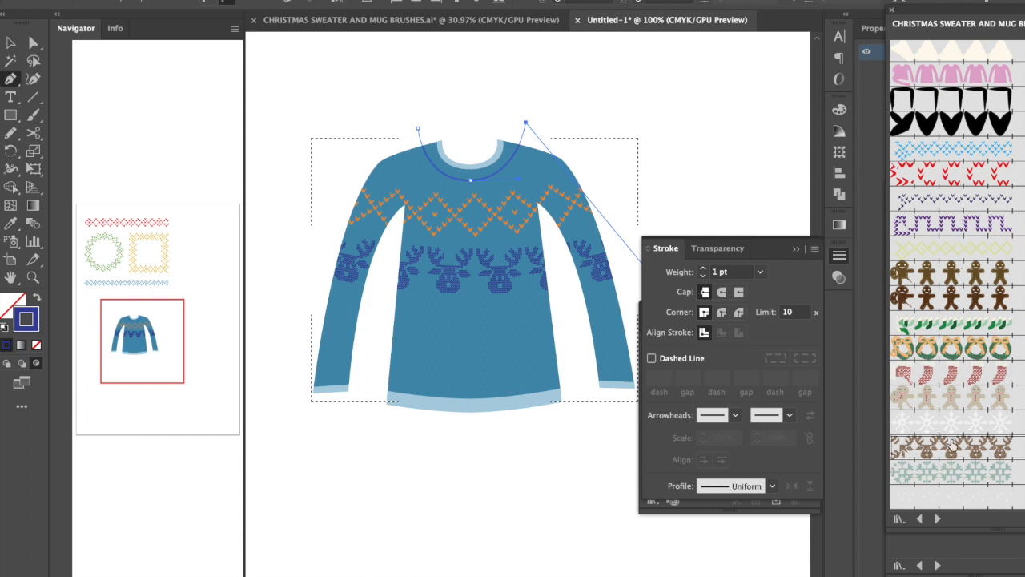
pyautogui.click(955, 503)
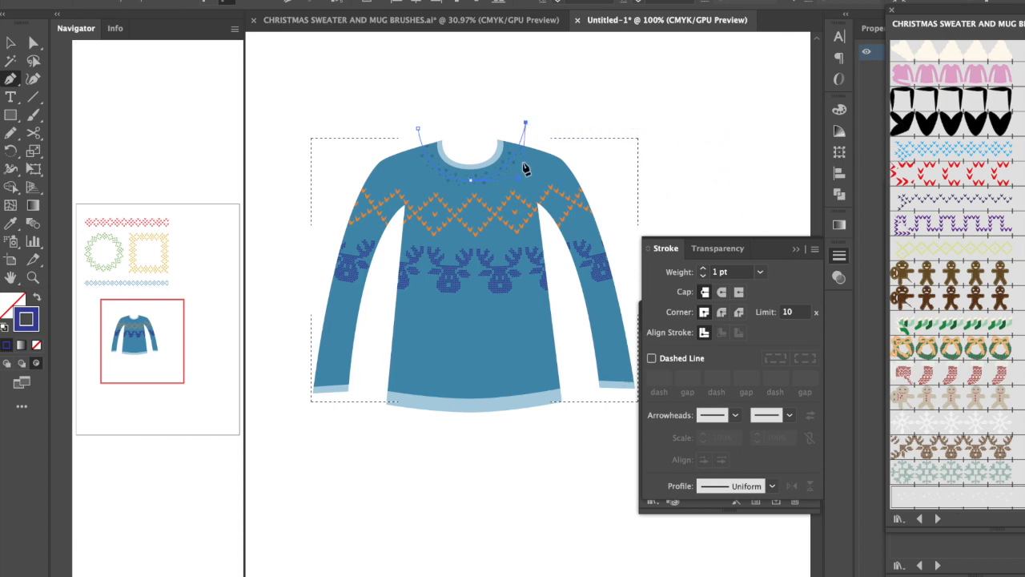
# - Color the neckline path's stroke off-white, f9f9f9, and finish the path
pyautogui.hotkey('ctrl', '=')
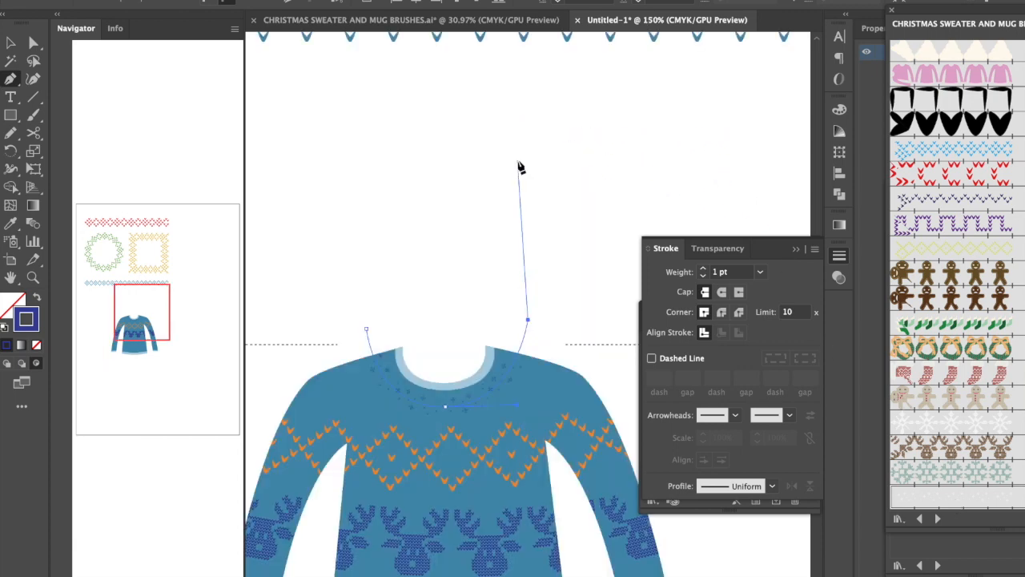
pyautogui.hotkey('ctrl', '=')
pyautogui.scroll(-5, 519, 167)
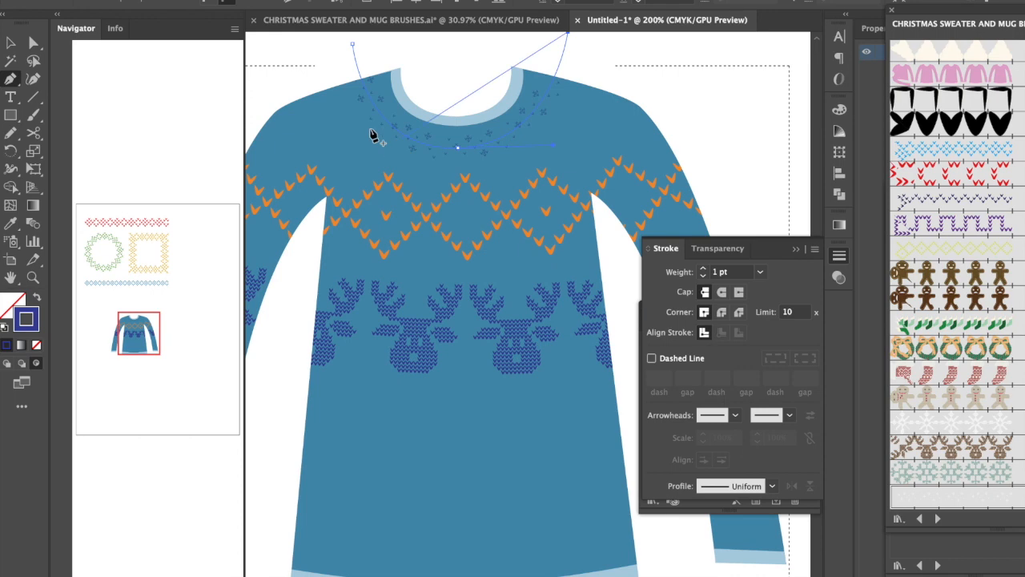
pyautogui.doubleClick(38, 322)
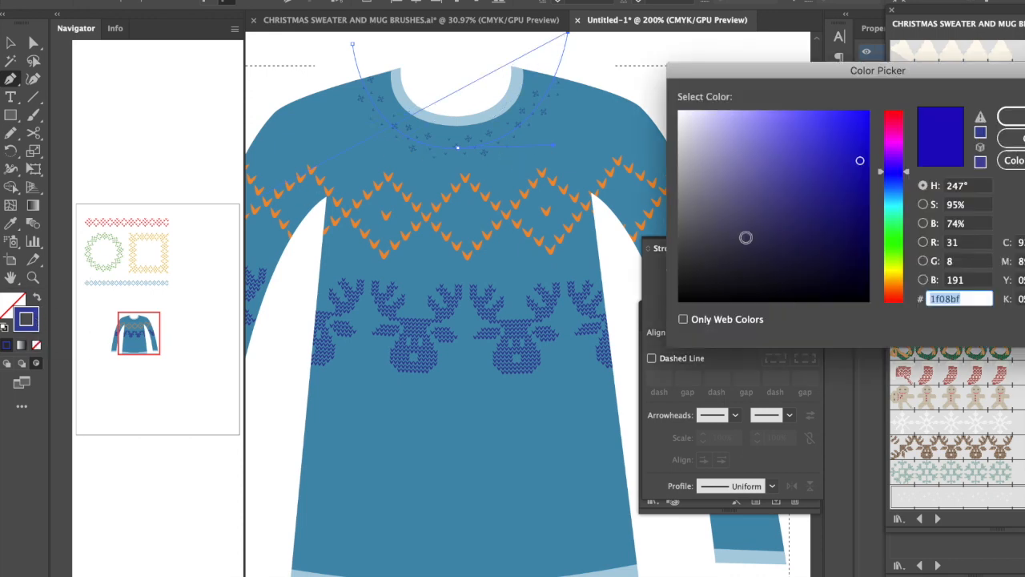
pyautogui.click(680, 114)
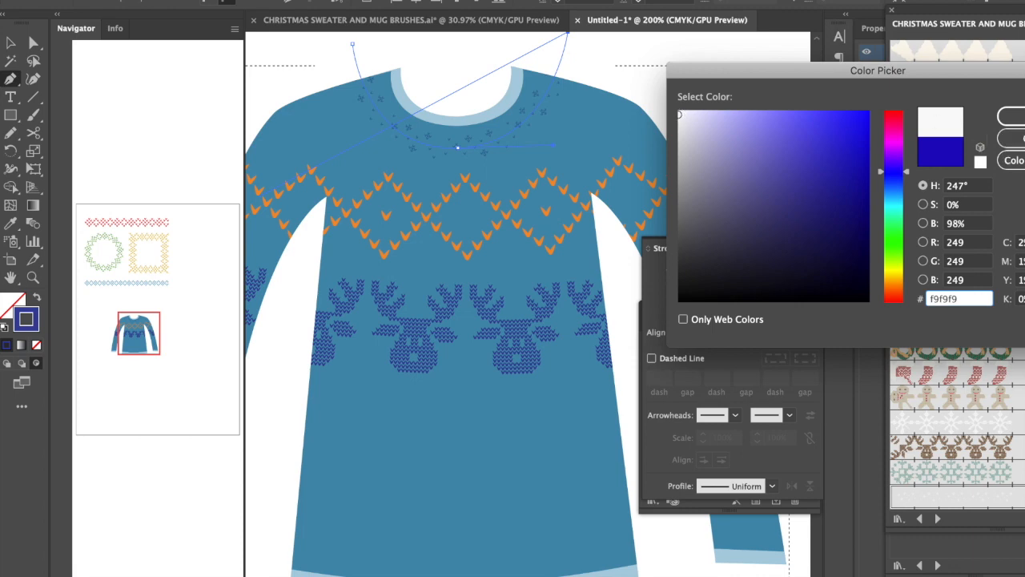
pyautogui.click(1011, 117)
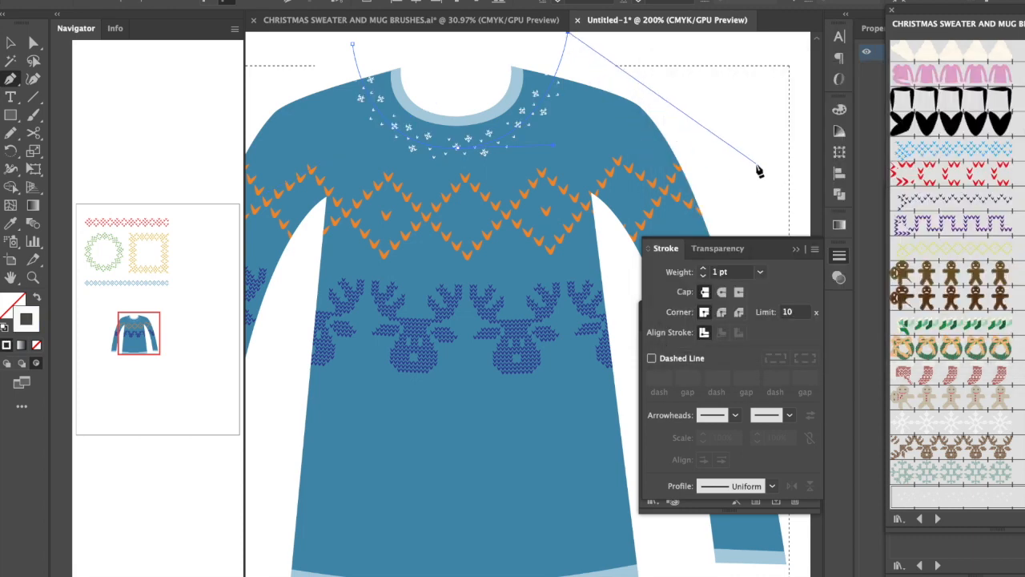
pyautogui.keyDown('super'); pyautogui.click(732, 152); pyautogui.keyUp('super')
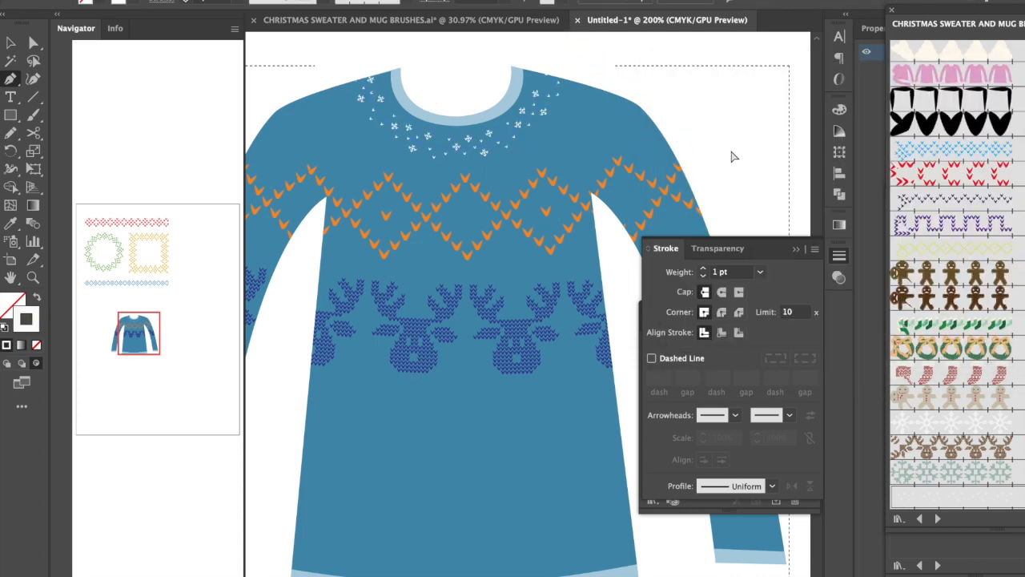
# - Return to Draw Normal mode and move the decorated sweater up beneath the start of the blue stitched band
pyautogui.press('super+minus')
pyautogui.press('super+minus')
pyautogui.press('super+minus')
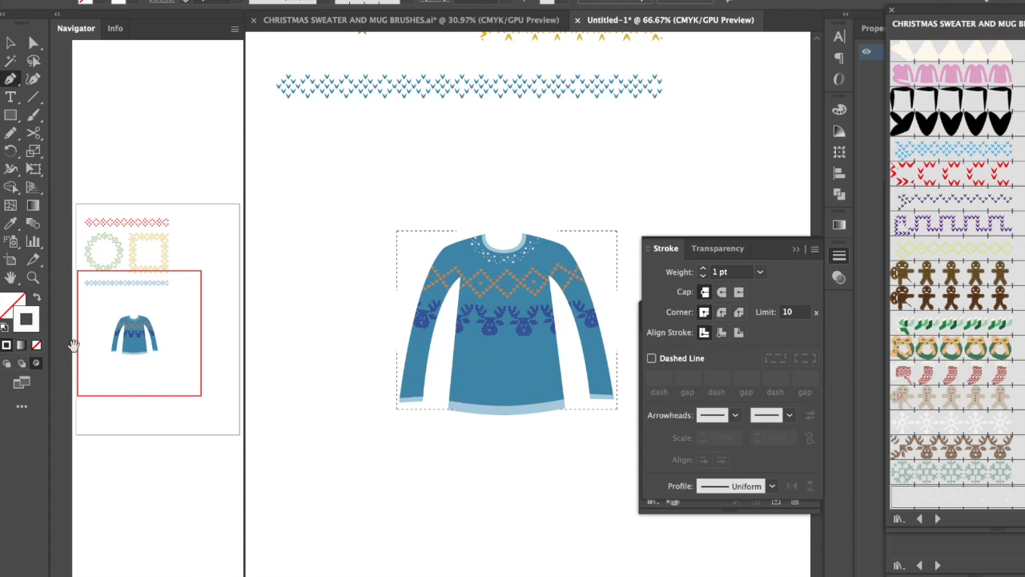
pyautogui.click(7, 365)
pyautogui.click(13, 42)
pyautogui.moveTo(529, 324); pyautogui.dragTo(423, 236)
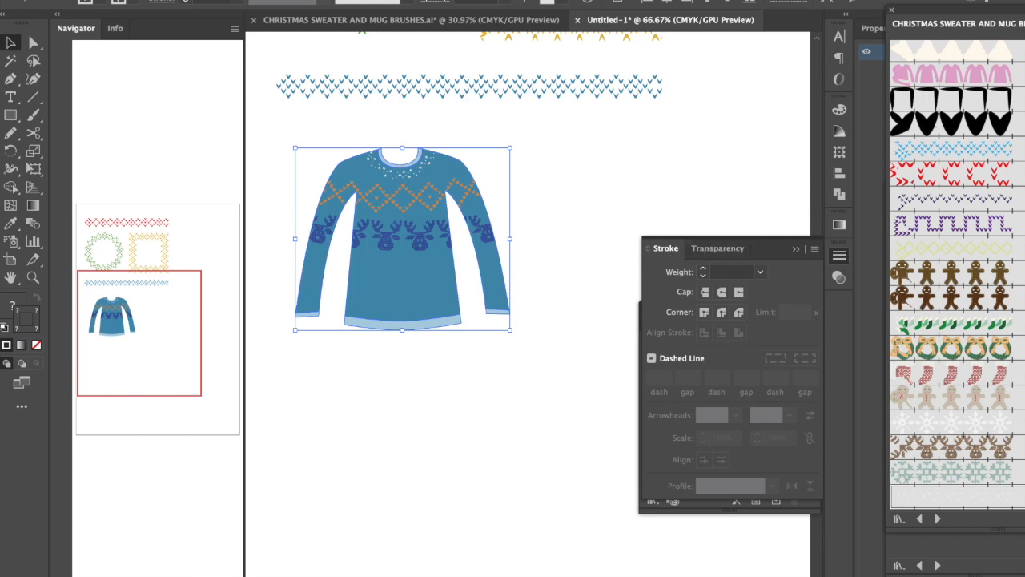
# - Place an instance of the SHORT MUG symbol on the empty area below the sweater and break its link to the symbol
pyautogui.click(397, 1)
pyautogui.click(420, 220)
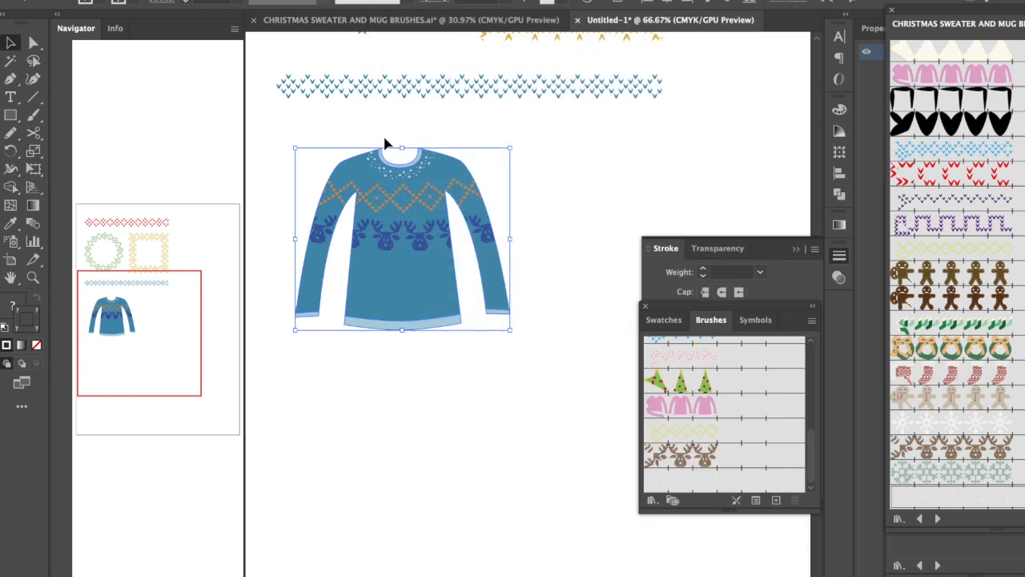
pyautogui.click(756, 321)
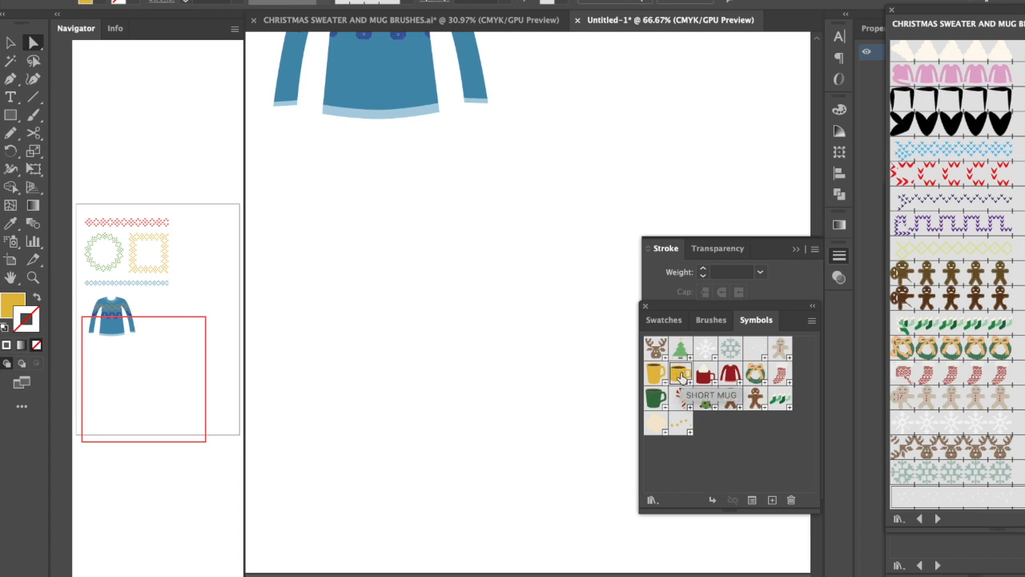
pyautogui.click(711, 504)
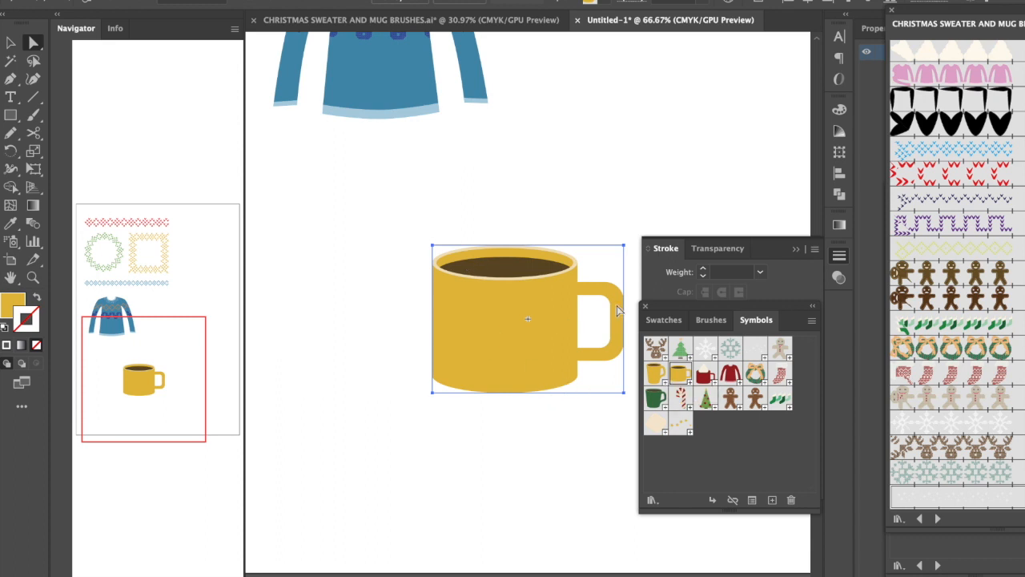
pyautogui.click(812, 322)
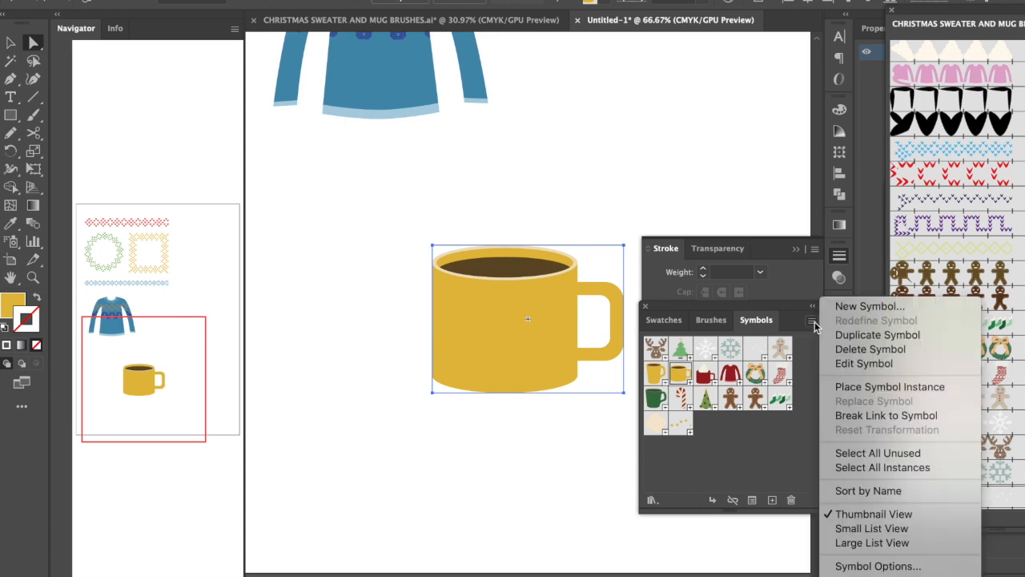
pyautogui.click(864, 415)
pyautogui.click(468, 454)
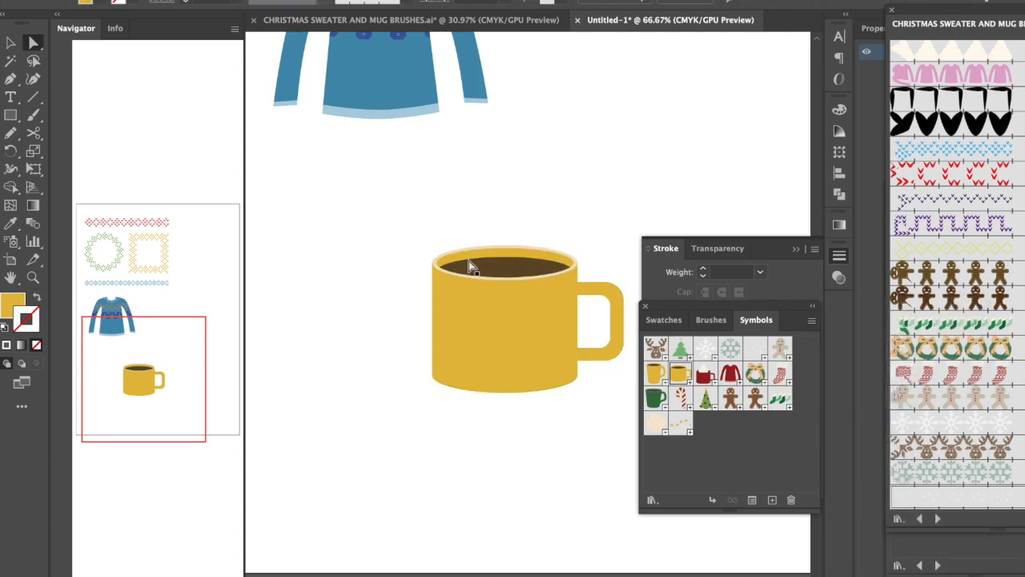
# - Enable Draw Inside for the yellow mug body and draw a downward-bowing curved path across it just below the rim with the Pen tool
pyautogui.click(485, 346)
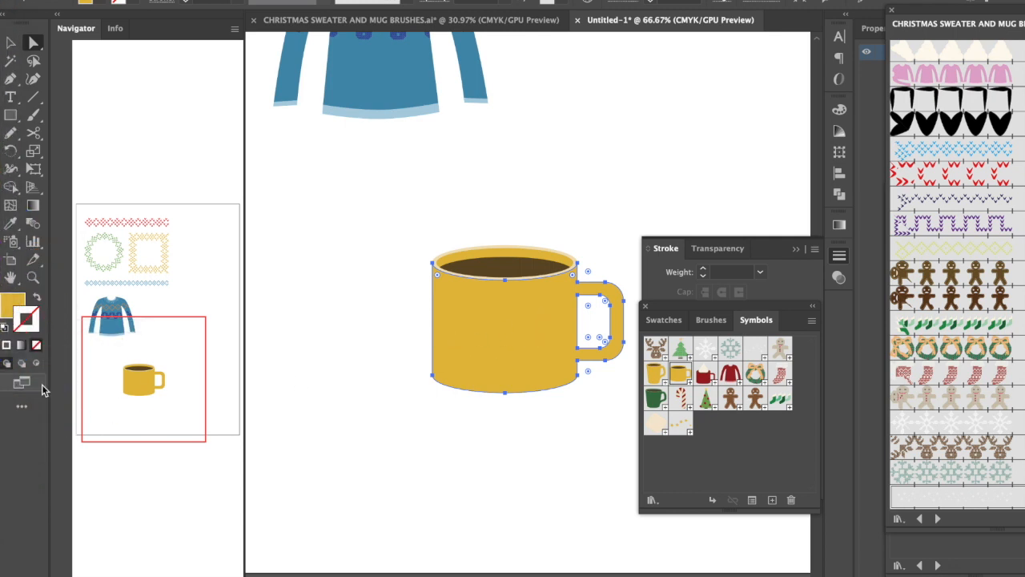
pyautogui.click(36, 364)
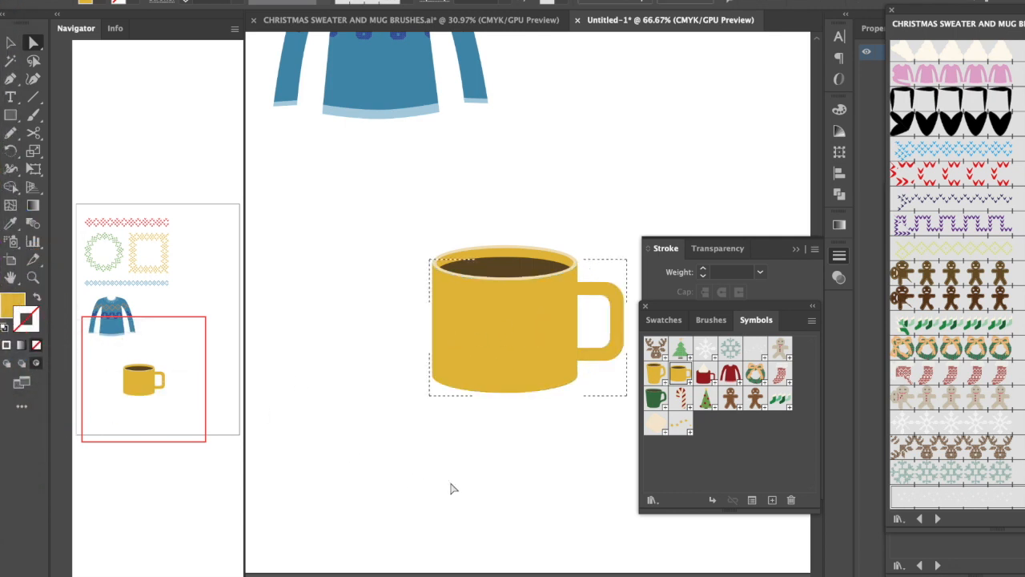
pyautogui.press('p')
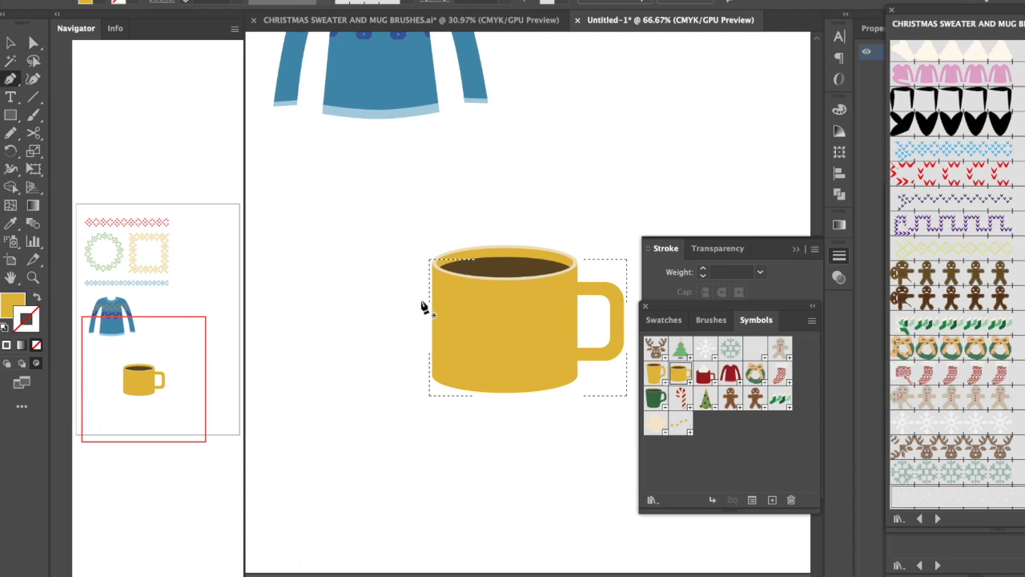
pyautogui.click(417, 285)
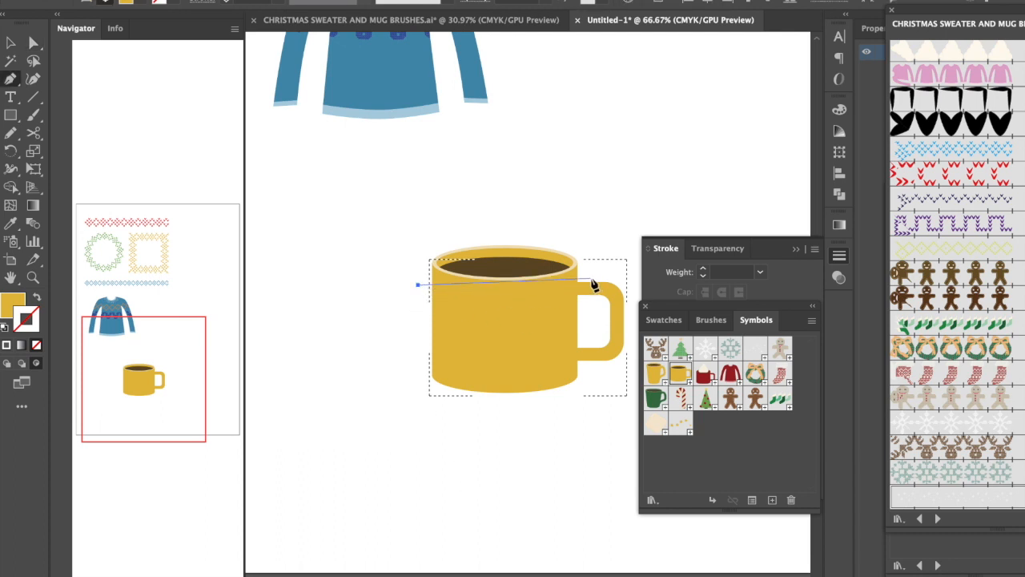
pyautogui.moveTo(591, 278); pyautogui.dragTo(680, 224)
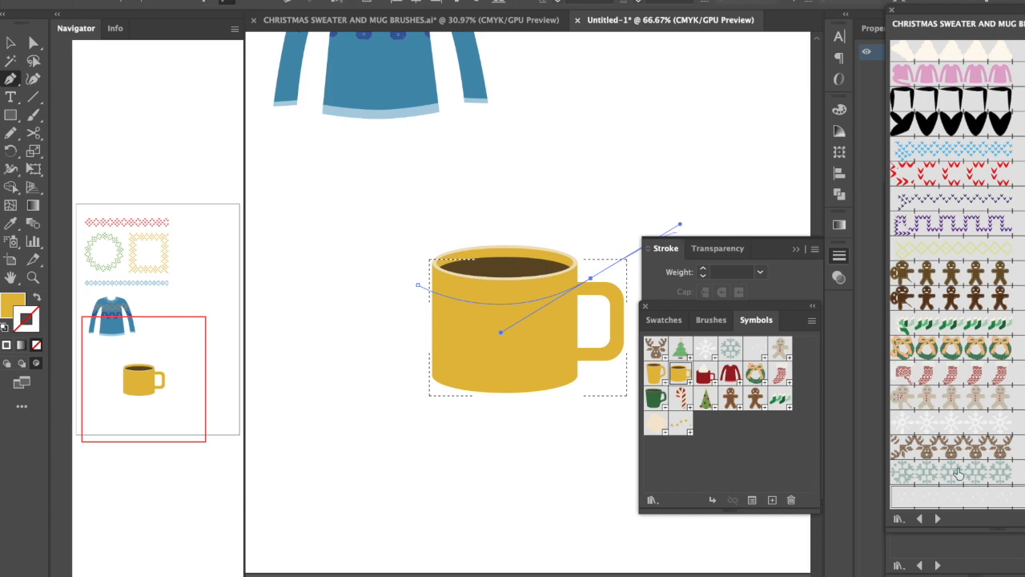
# - Apply the candy cane pattern brush to the mug's curved path, remove its fill, and color its stroke red
pyautogui.scroll(5, 957, 469)
pyautogui.click(931, 105)
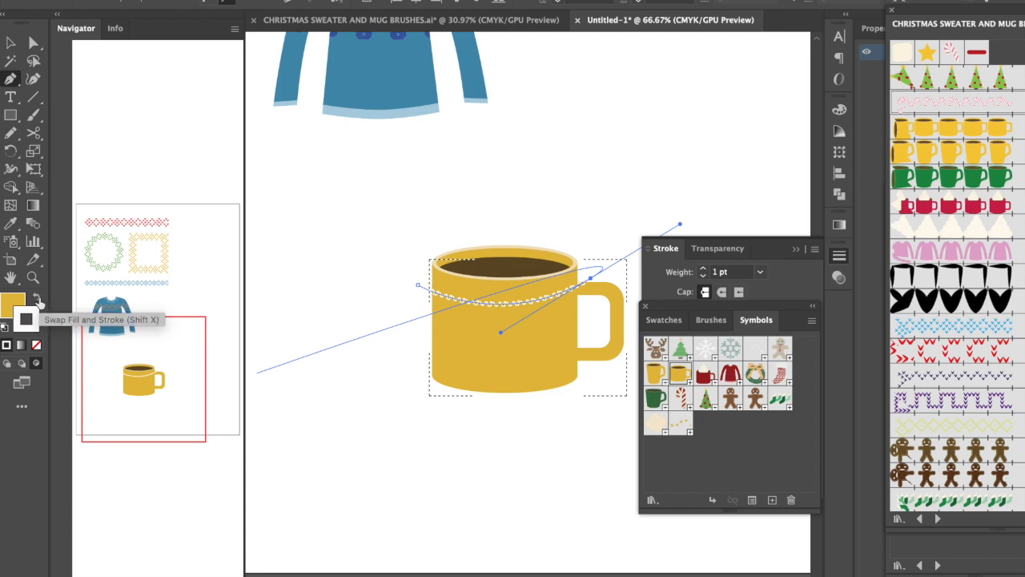
pyautogui.click(20, 316)
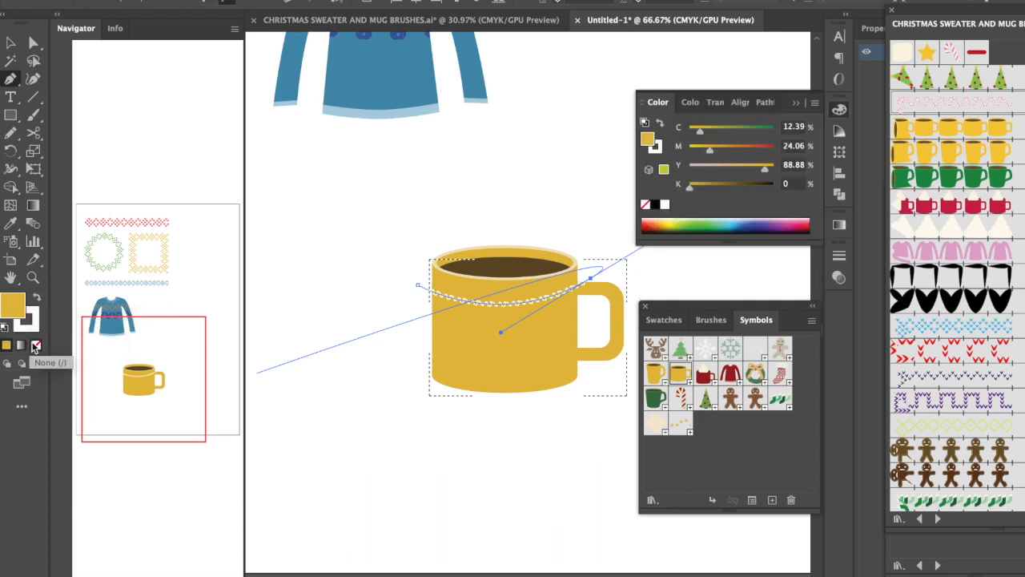
pyautogui.click(36, 345)
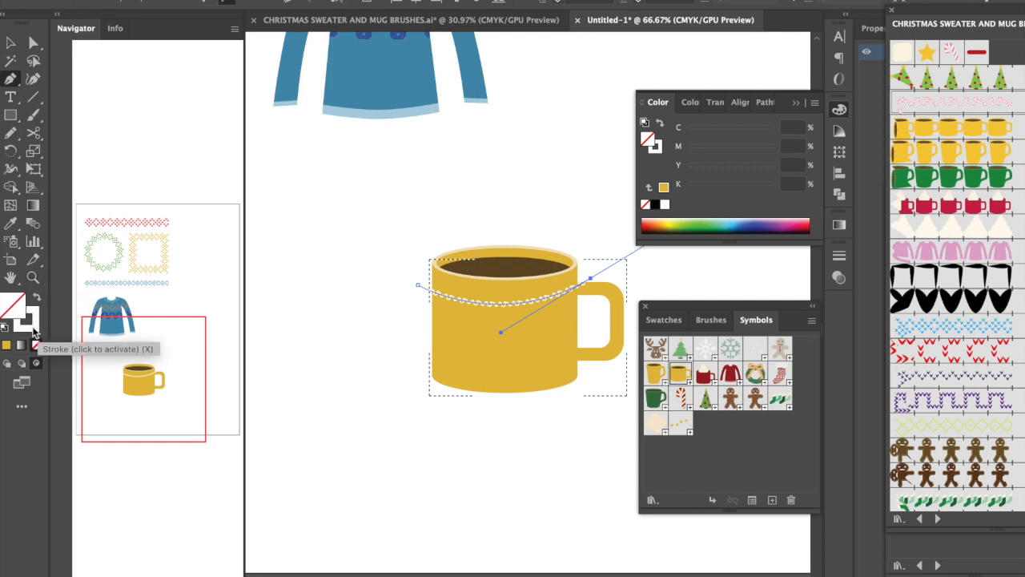
pyautogui.click(33, 324)
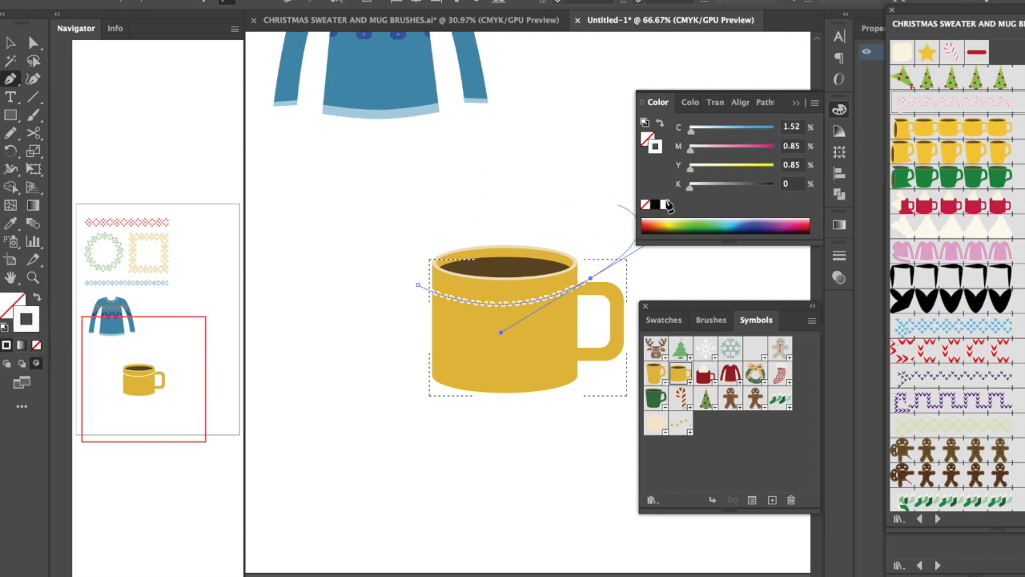
pyautogui.click(758, 223)
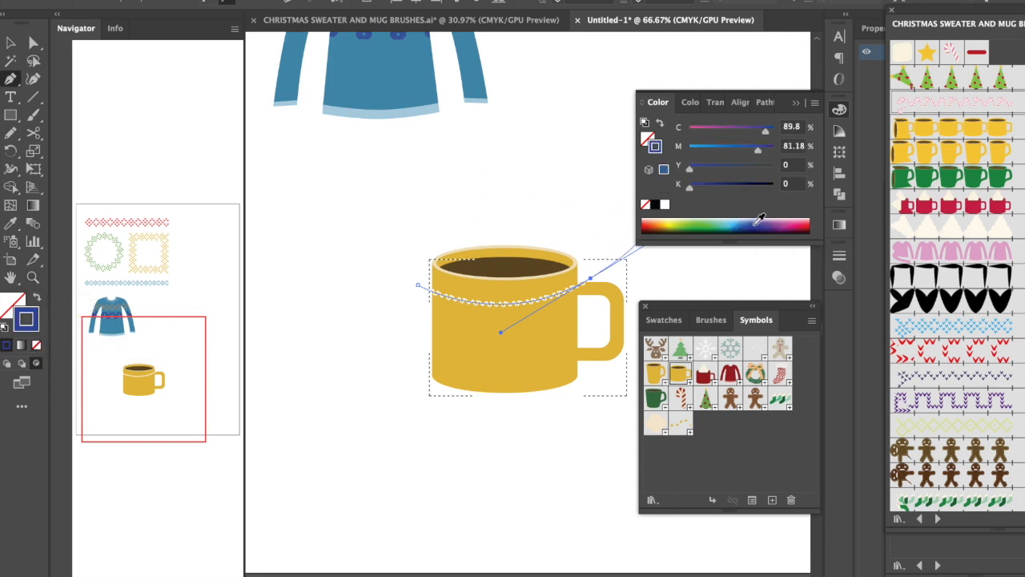
pyautogui.click(648, 223)
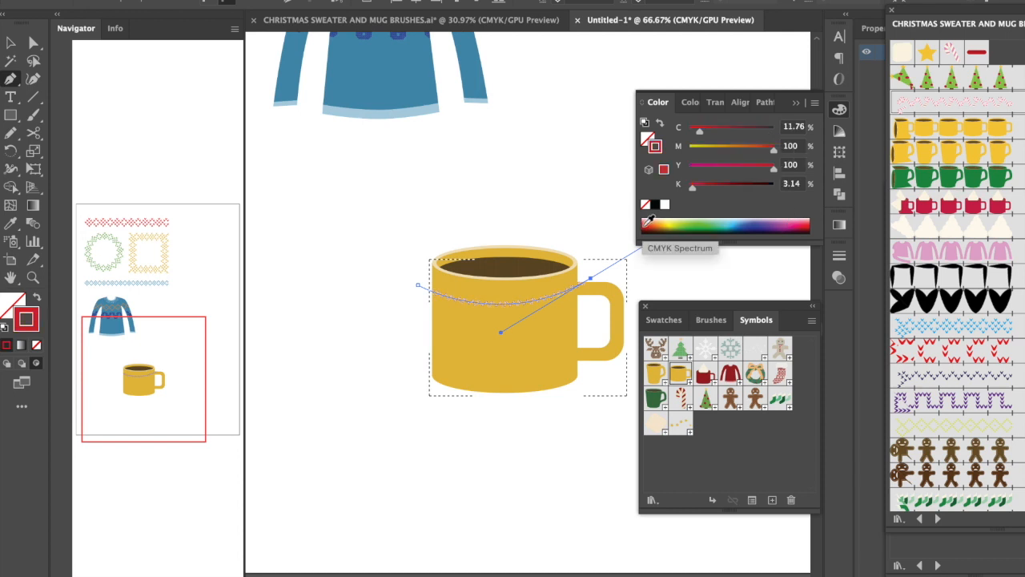
# - Increase the candy cane path's stroke weight to 6 pt and switch to the Direct Selection tool
pyautogui.click(839, 256)
pyautogui.click(704, 272)
pyautogui.click(703, 272)
pyautogui.click(703, 272)
pyautogui.click(703, 271)
pyautogui.click(703, 271)
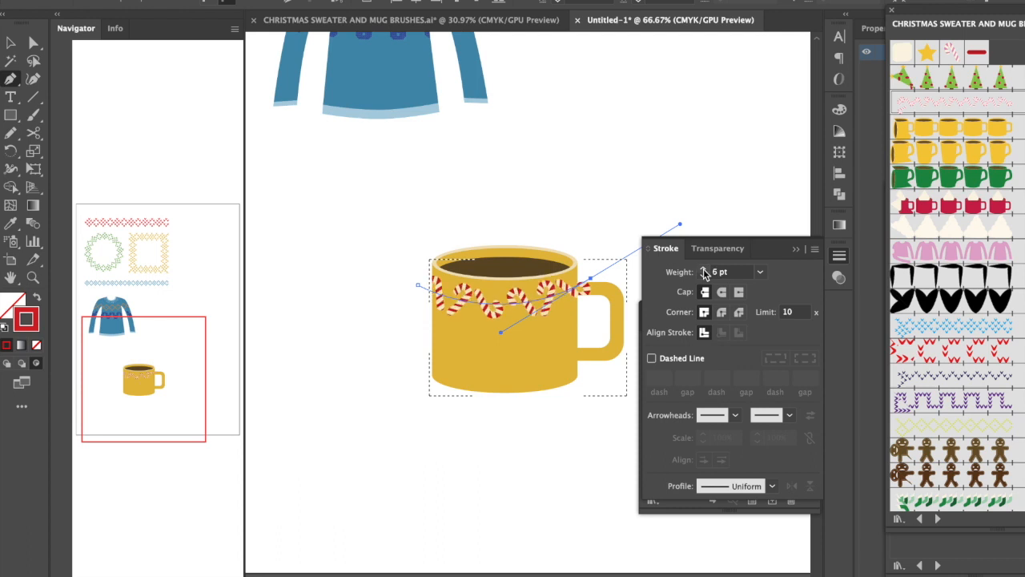
pyautogui.press('a')
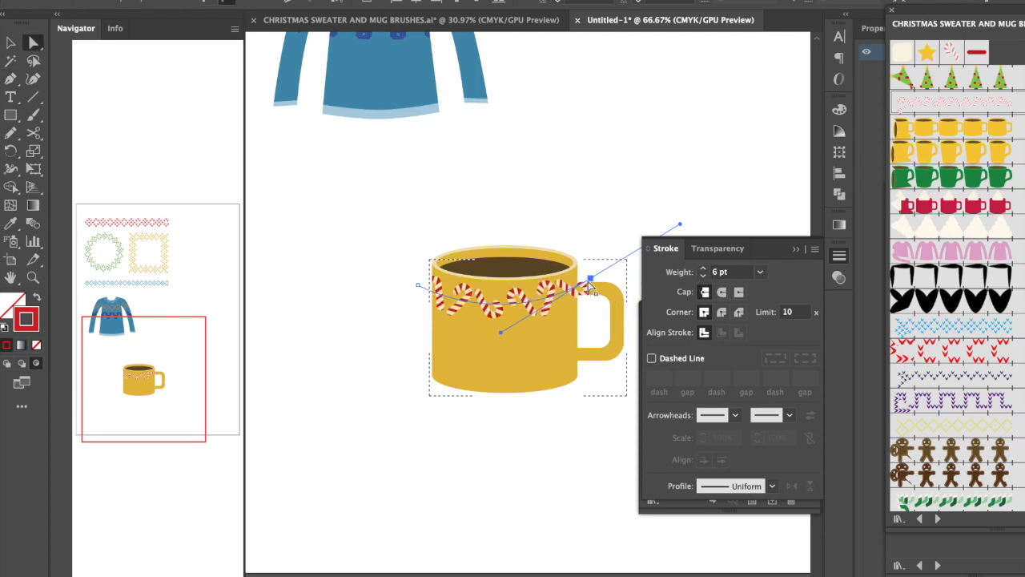
# - Adjust the candy cane path's end points and right curve handle so the band fits the mug's width, and deselect it
pyautogui.moveTo(591, 283); pyautogui.dragTo(578, 286)
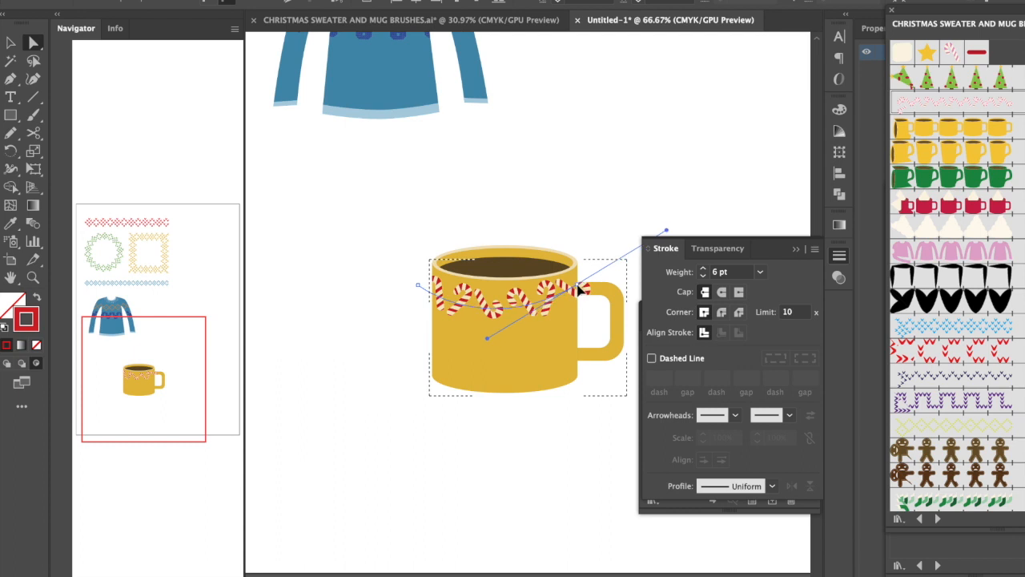
pyautogui.moveTo(487, 338); pyautogui.dragTo(482, 329)
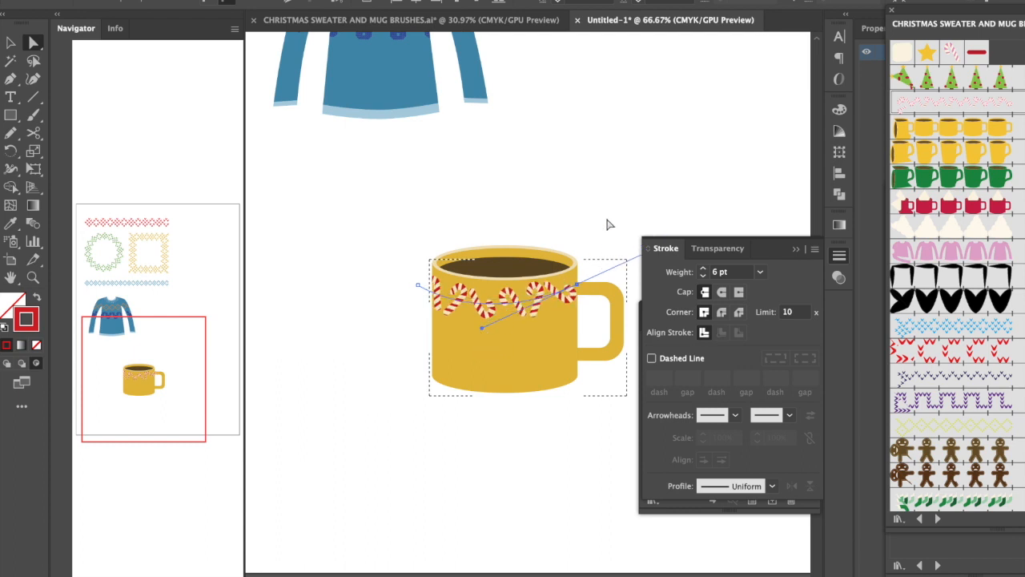
pyautogui.click(417, 284)
pyautogui.moveTo(416, 283); pyautogui.dragTo(416, 279)
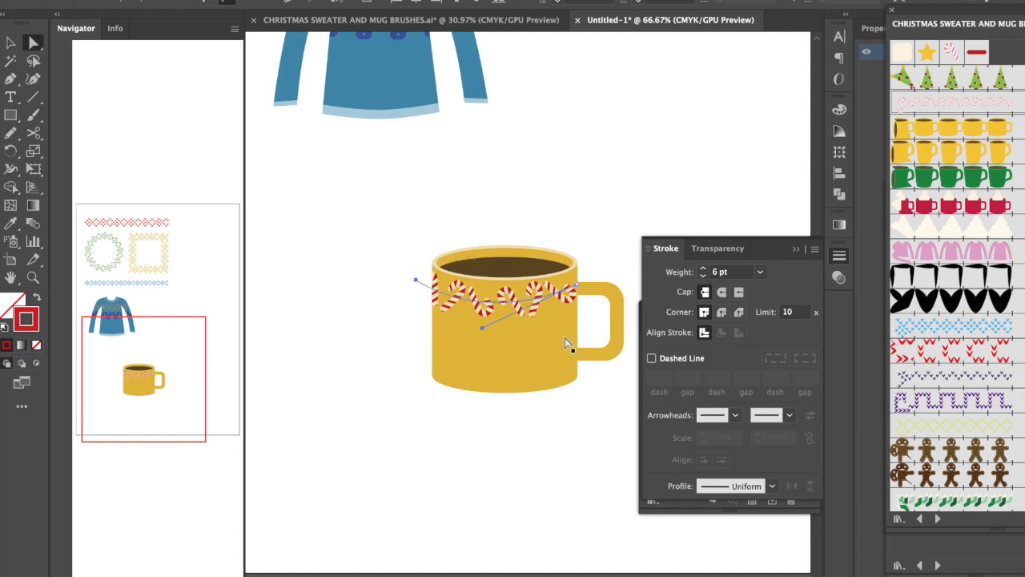
pyautogui.click(616, 260)
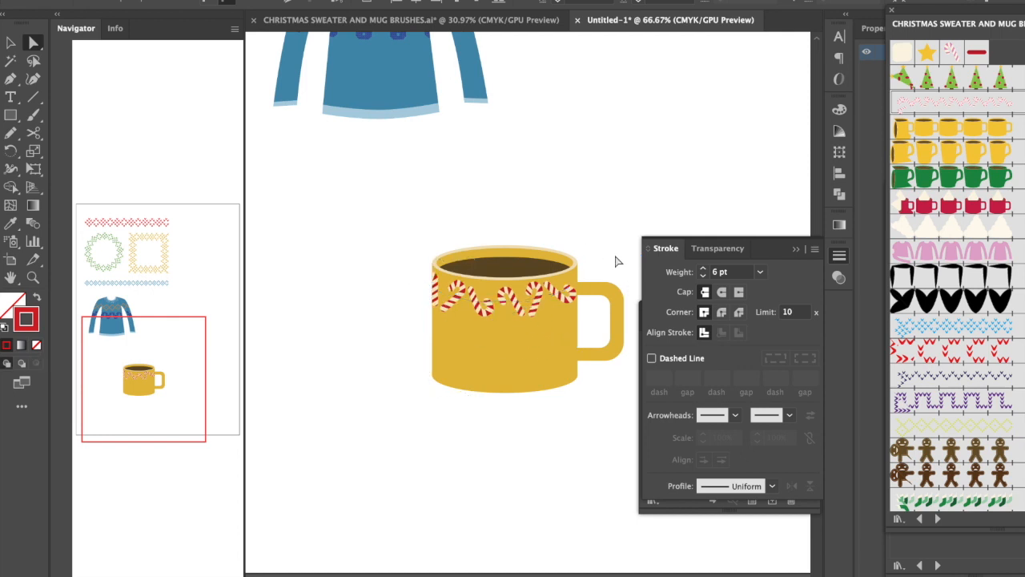
# - Enable Draw Inside for the mug body and draw a downward-bowing curved path across its middle, below the candy canes, with the Pen tool
pyautogui.click(521, 313)
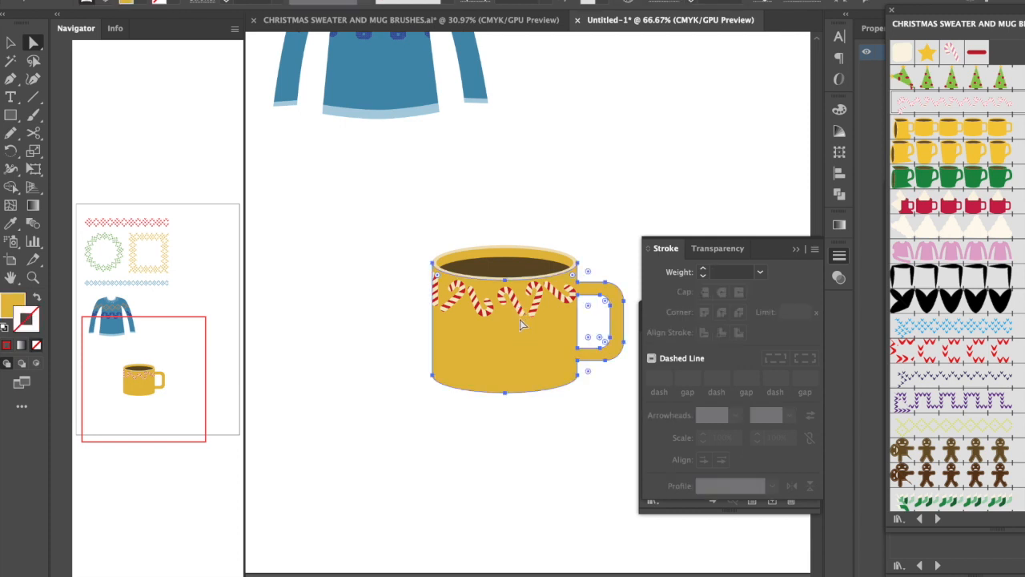
pyautogui.press('p')
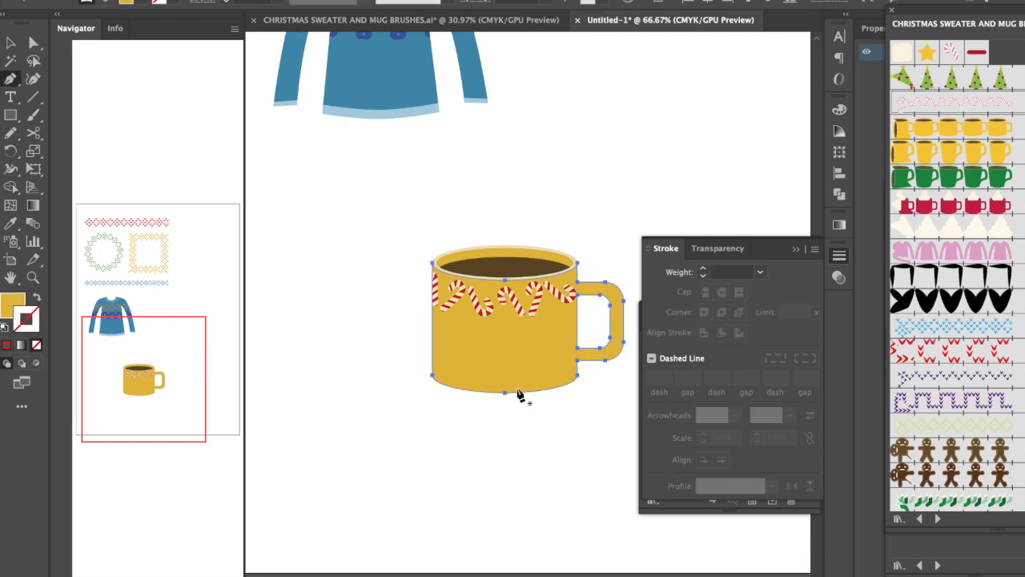
pyautogui.click(36, 362)
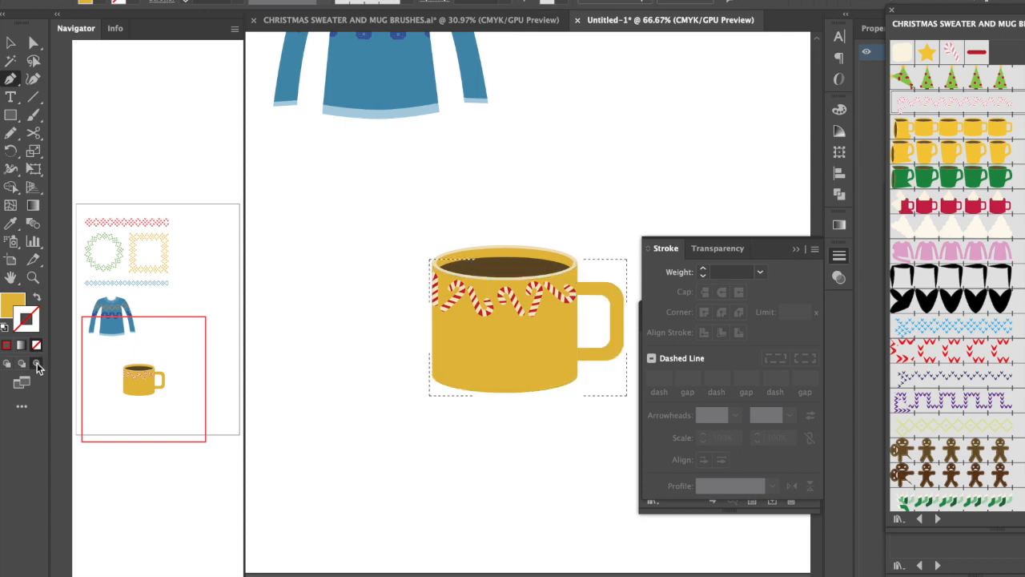
pyautogui.click(416, 330)
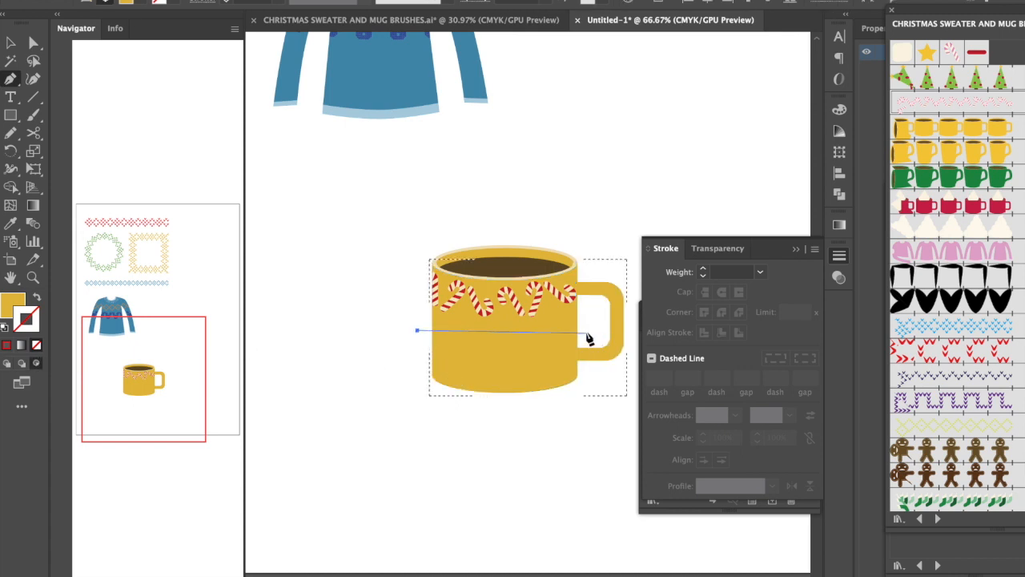
pyautogui.moveTo(587, 328); pyautogui.dragTo(680, 293)
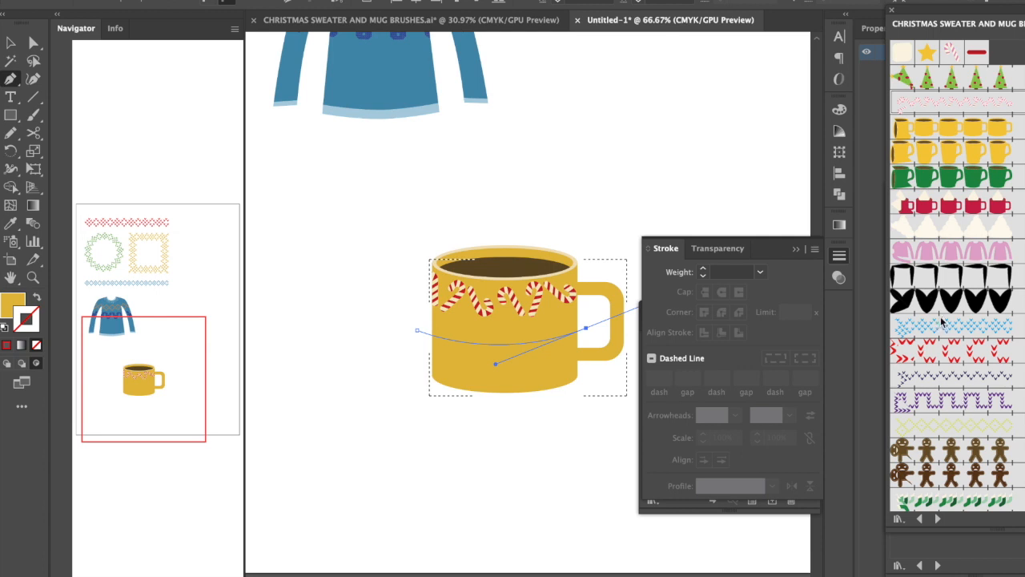
# - Apply the sad gingerbread man pattern brush to the mug's lower curved path and set its stroke weight to 3 pt
pyautogui.scroll(-5, 941, 320)
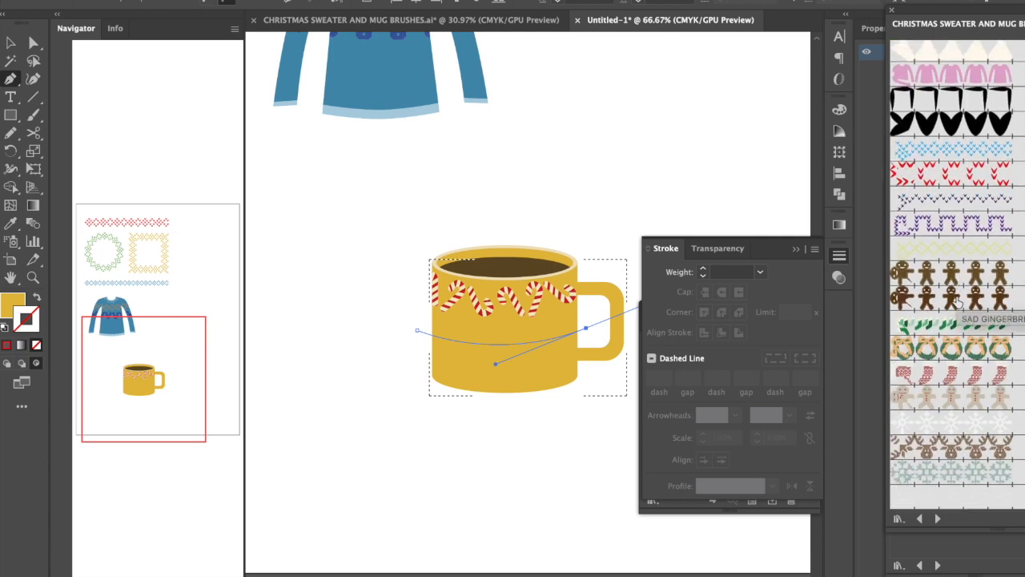
pyautogui.click(952, 298)
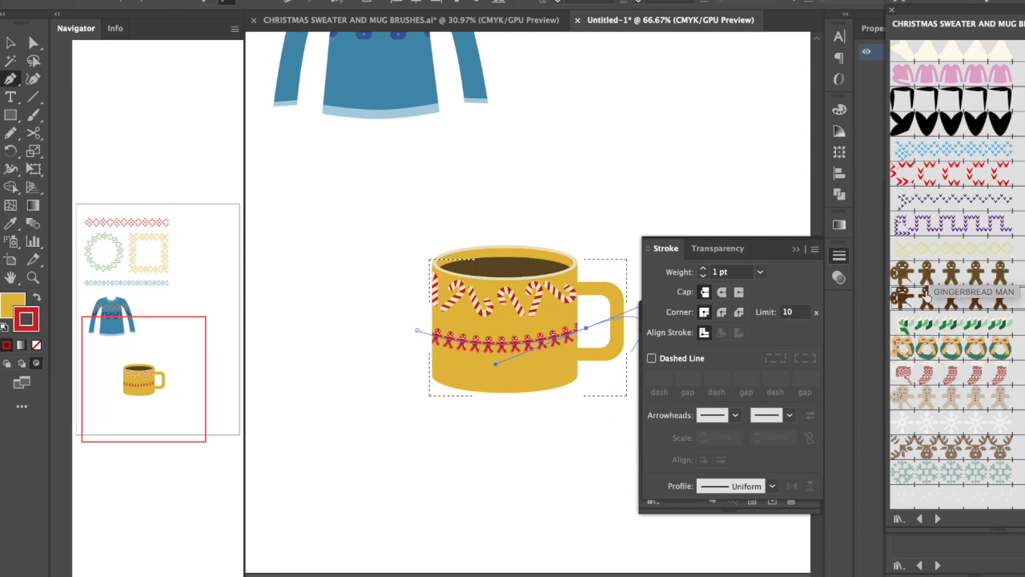
pyautogui.click(704, 270)
pyautogui.click(703, 270)
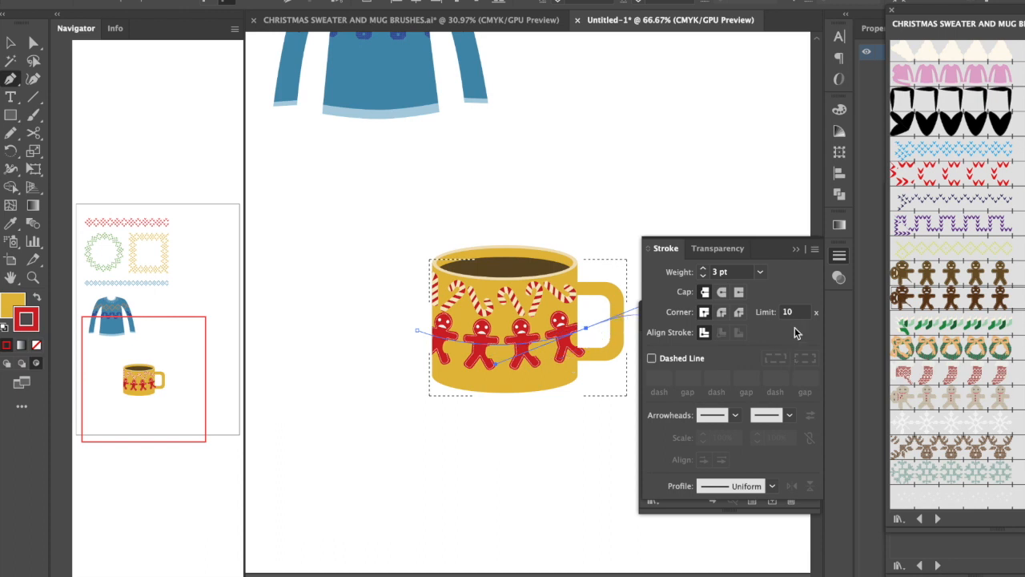
# - Remove the gingerbread path's fill, recolor its stroke brown (C 0, M 69.02, Y 89.02, K 35), and deselect it
pyautogui.click(16, 305)
pyautogui.click(37, 346)
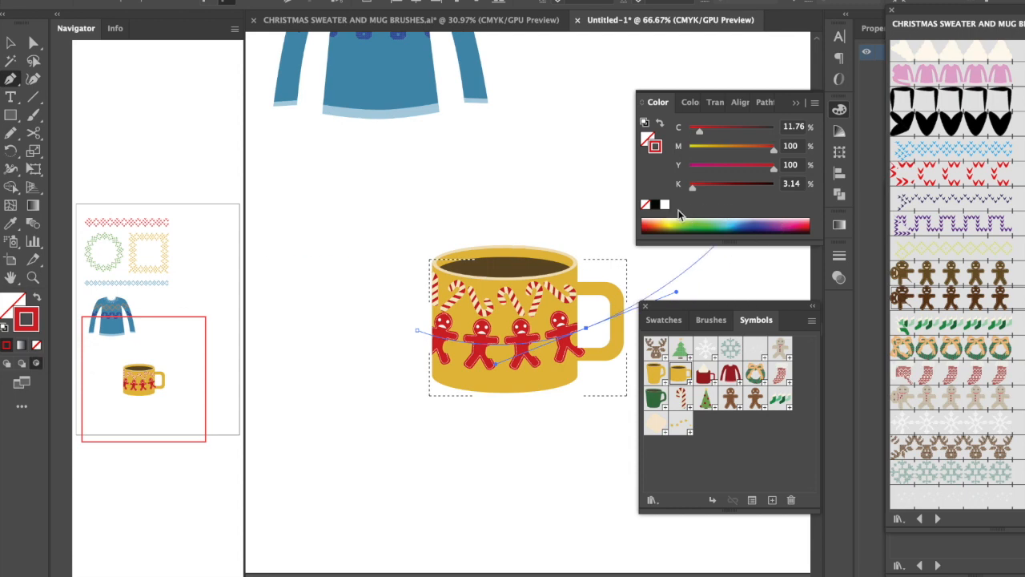
pyautogui.click(652, 222)
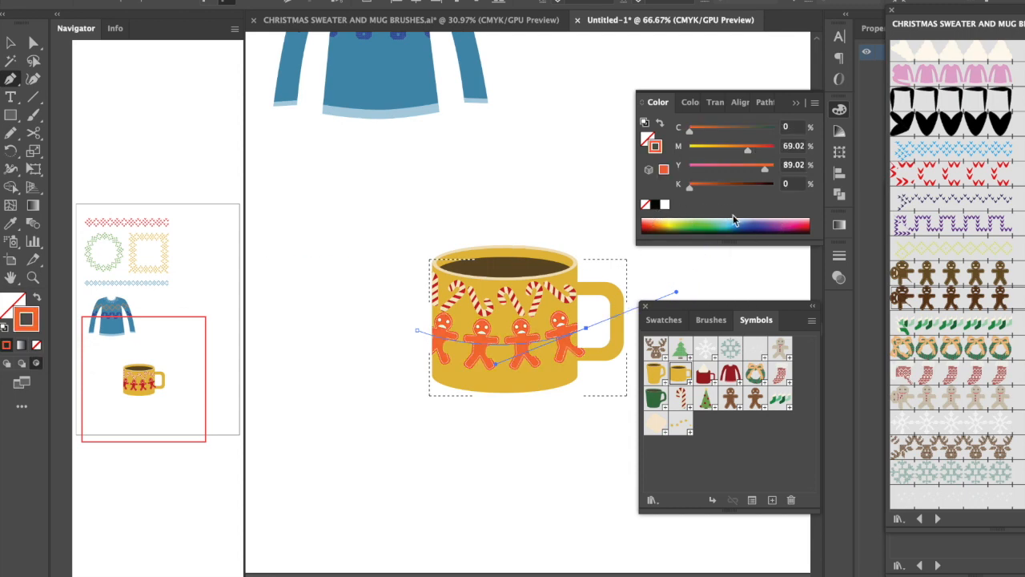
pyautogui.moveTo(720, 188)
pyautogui.mouseDown()
pyautogui.moveTo(752, 183)
pyautogui.moveTo(718, 186)
pyautogui.mouseUp()
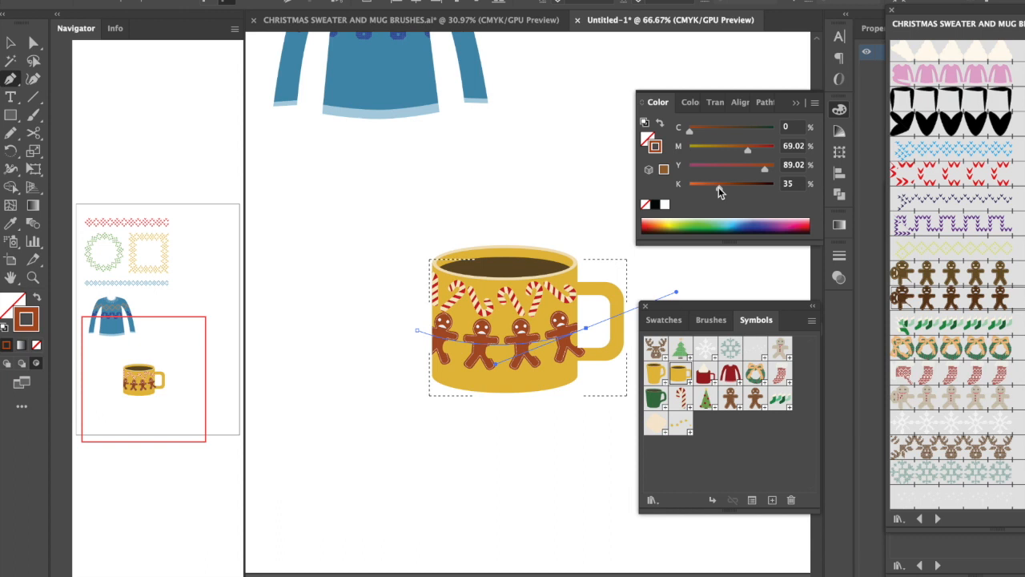
pyautogui.click(795, 102)
pyautogui.press('Escape')
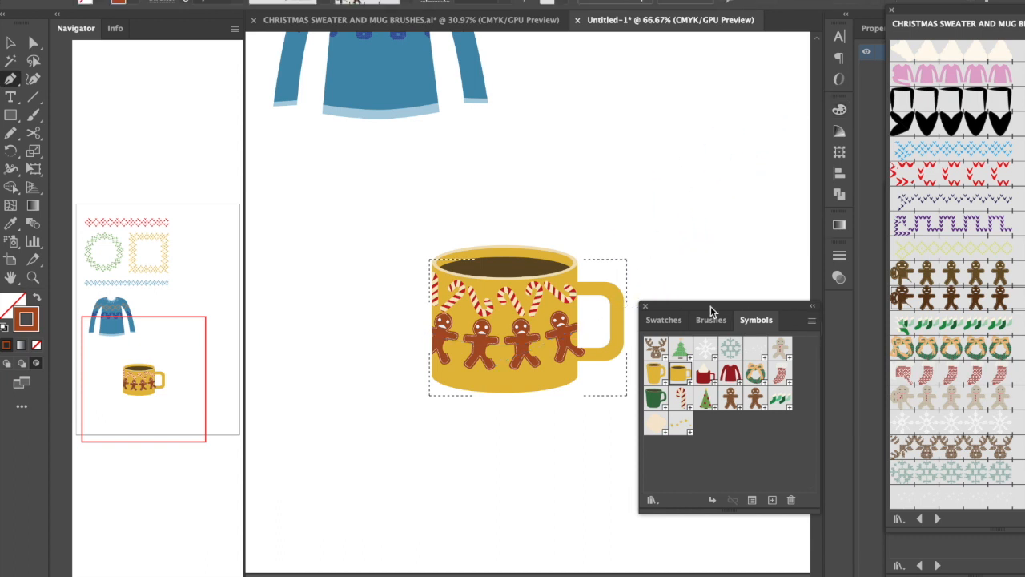
# - Return to Draw Normal mode and rearrange the artwork with the mug on the left and the whole sweater beside it on the right
pyautogui.moveTo(658, 308); pyautogui.dragTo(784, 302)
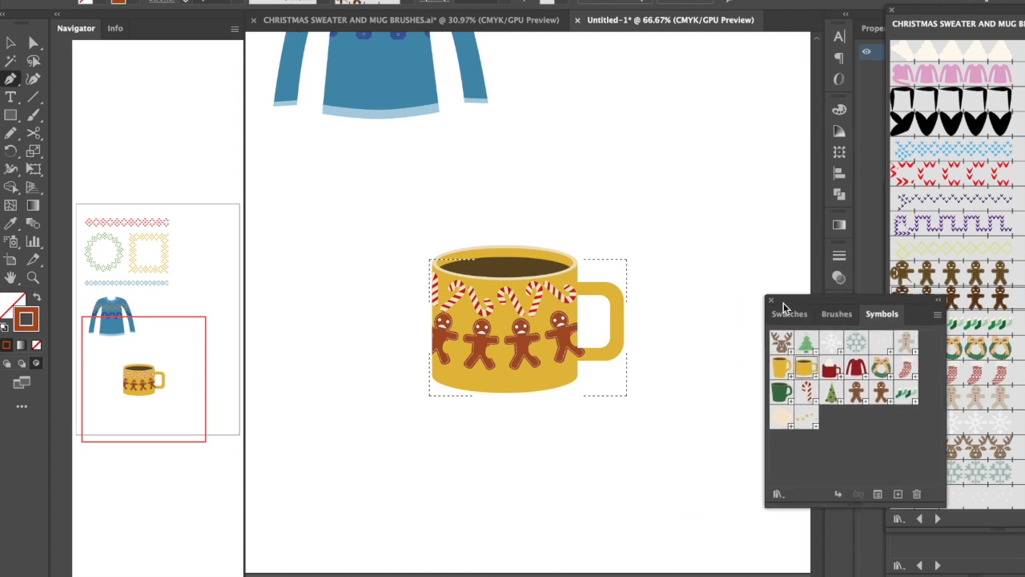
pyautogui.click(6, 364)
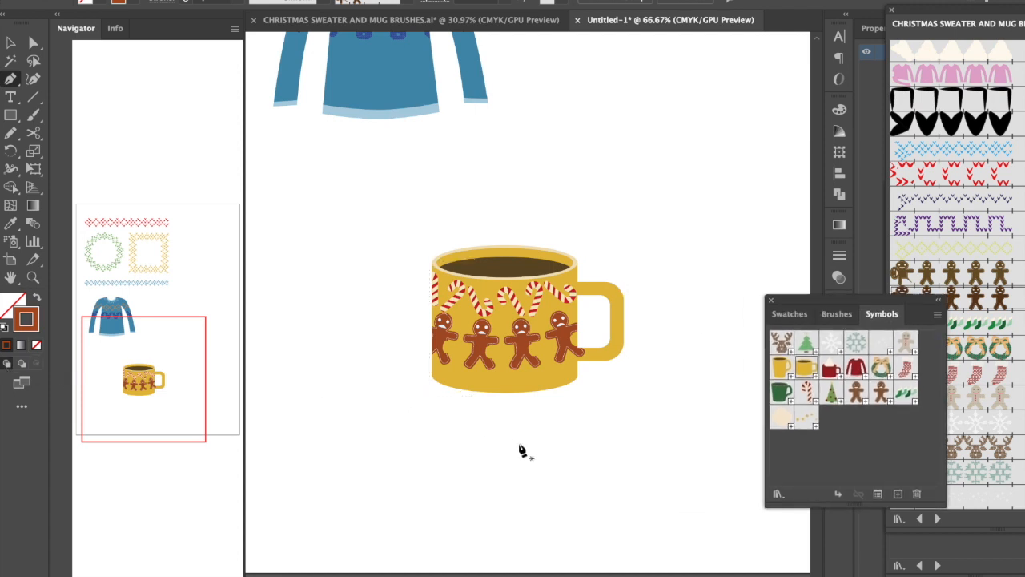
pyautogui.hotkey('ctrl', '-')
pyautogui.hotkey('ctrl', '-')
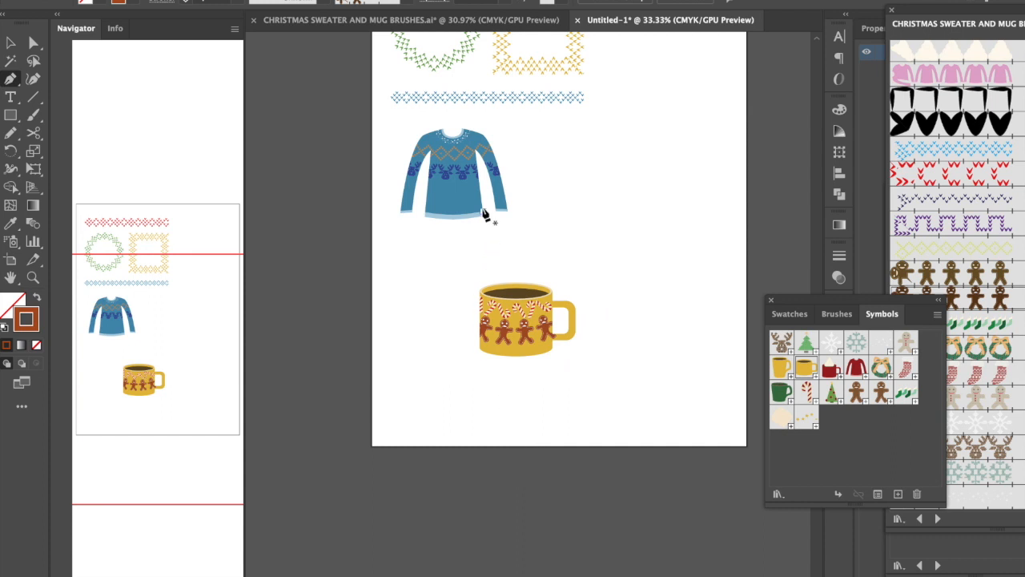
pyautogui.moveTo(395, 122); pyautogui.dragTo(616, 263)
pyautogui.click(583, 157)
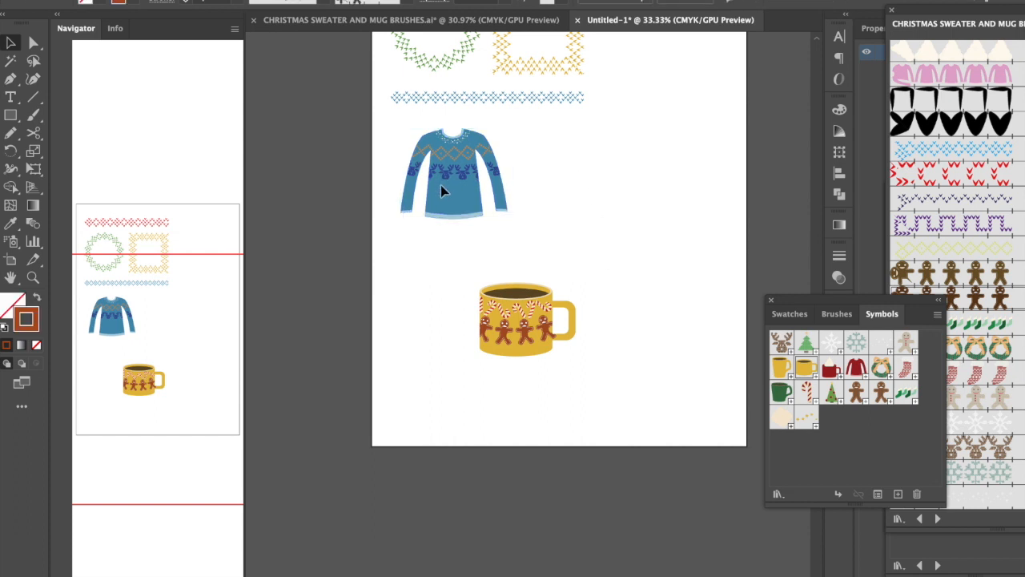
pyautogui.moveTo(627, 230); pyautogui.dragTo(627, 231)
pyautogui.moveTo(473, 167); pyautogui.dragTo(638, 213)
pyautogui.moveTo(515, 318); pyautogui.dragTo(477, 235)
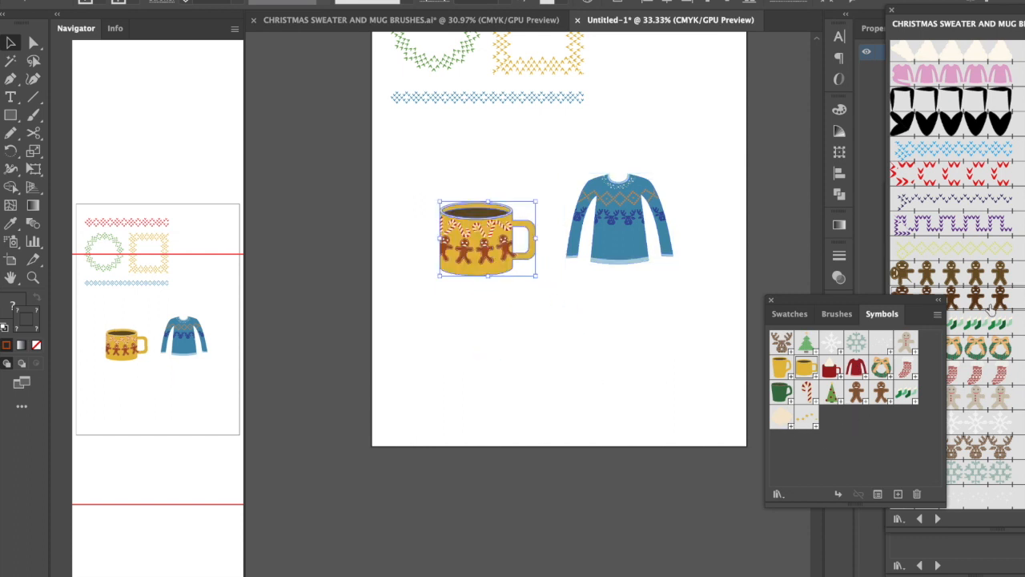
# - Draw a straight horizontal path on the empty area below the mug with the Pen tool
pyautogui.scroll(5, 991, 309)
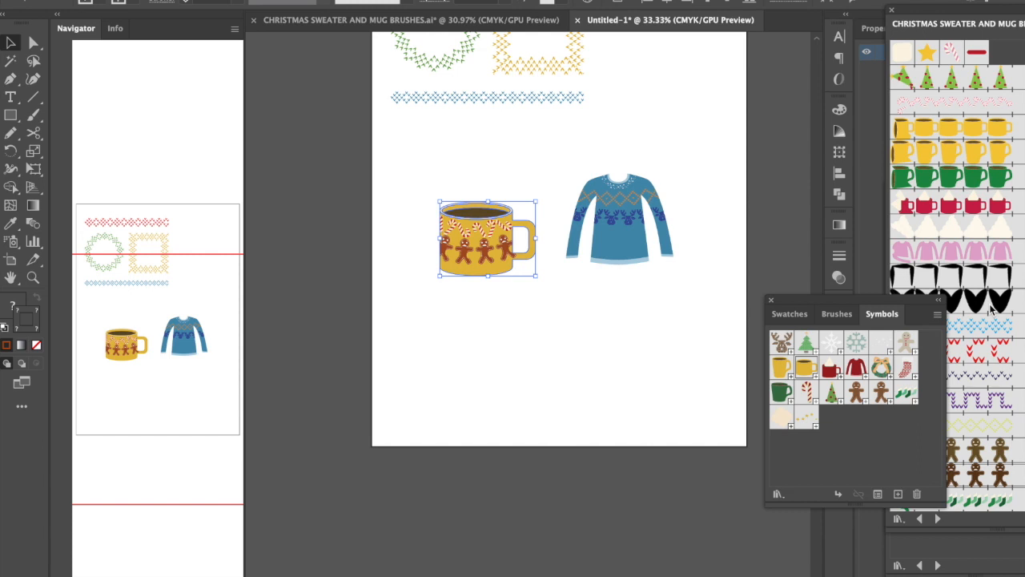
pyautogui.click(976, 233)
pyautogui.hotkey('ctrl', 'z')
pyautogui.press('p')
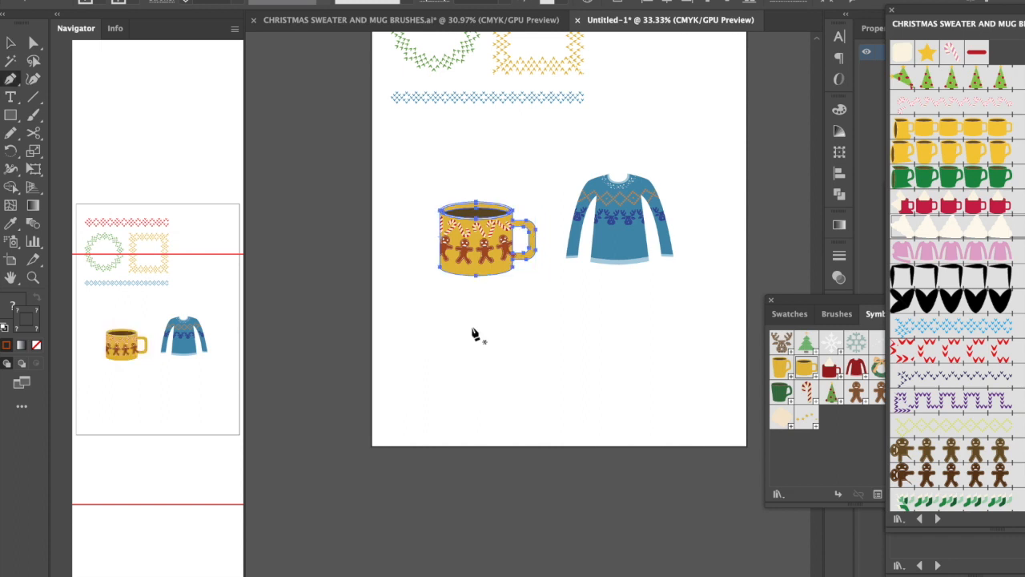
pyautogui.click(426, 330)
pyautogui.click(606, 330)
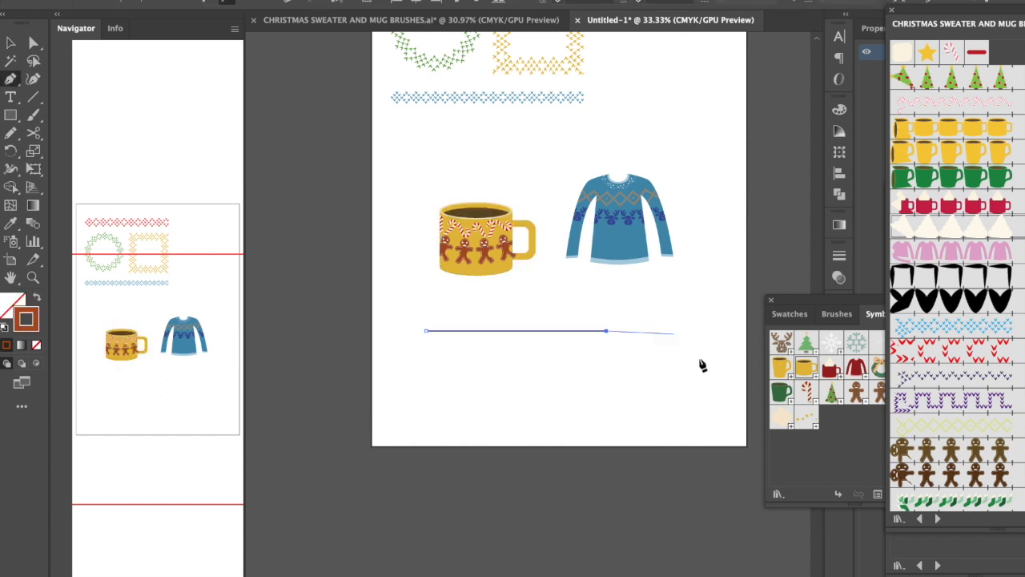
# - Apply the whipped cream pattern brush to the horizontal path and set its stroke weight to 2 pt
pyautogui.click(958, 238)
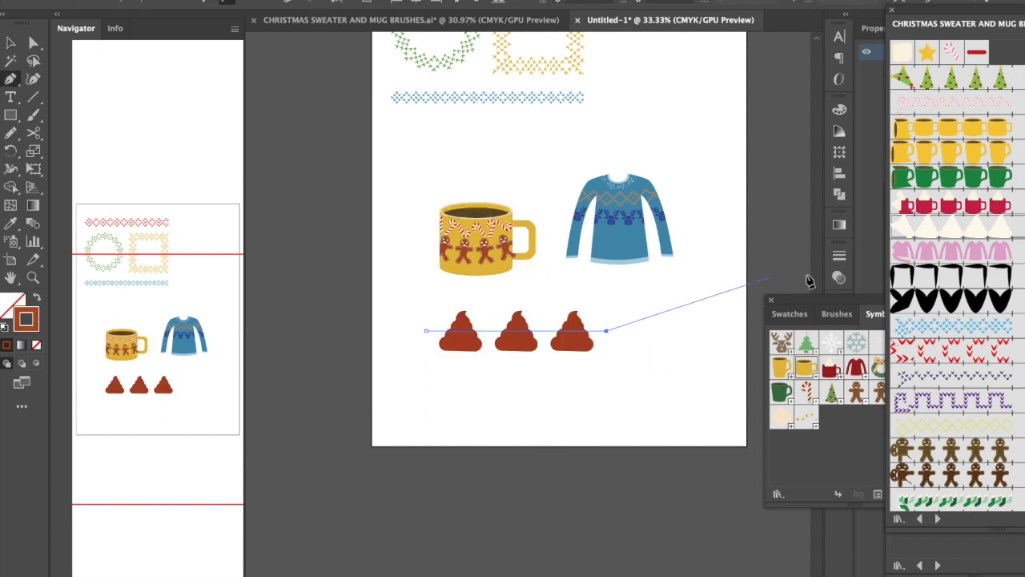
pyautogui.click(839, 256)
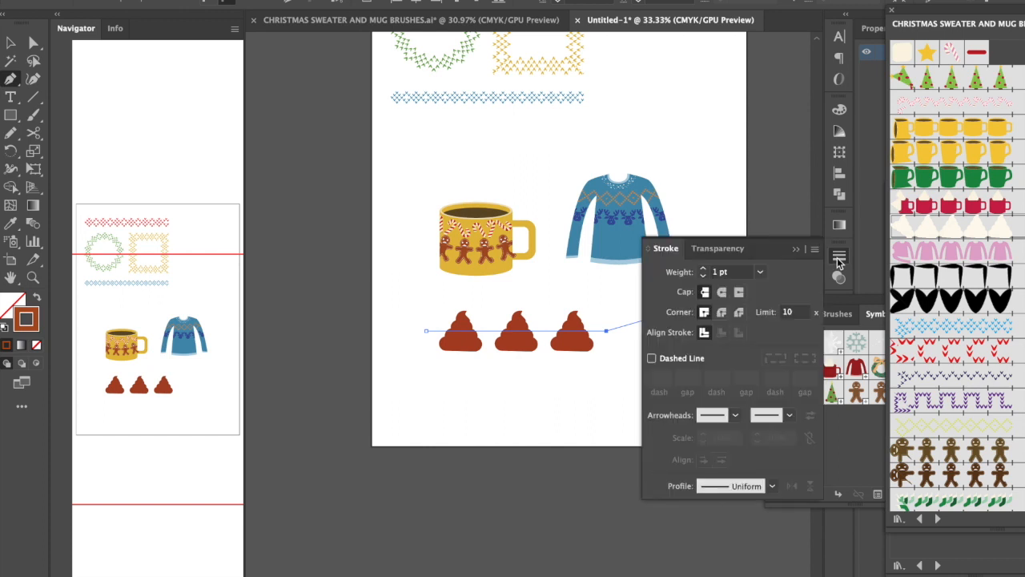
pyautogui.click(704, 270)
pyautogui.click(704, 270)
pyautogui.click(703, 277)
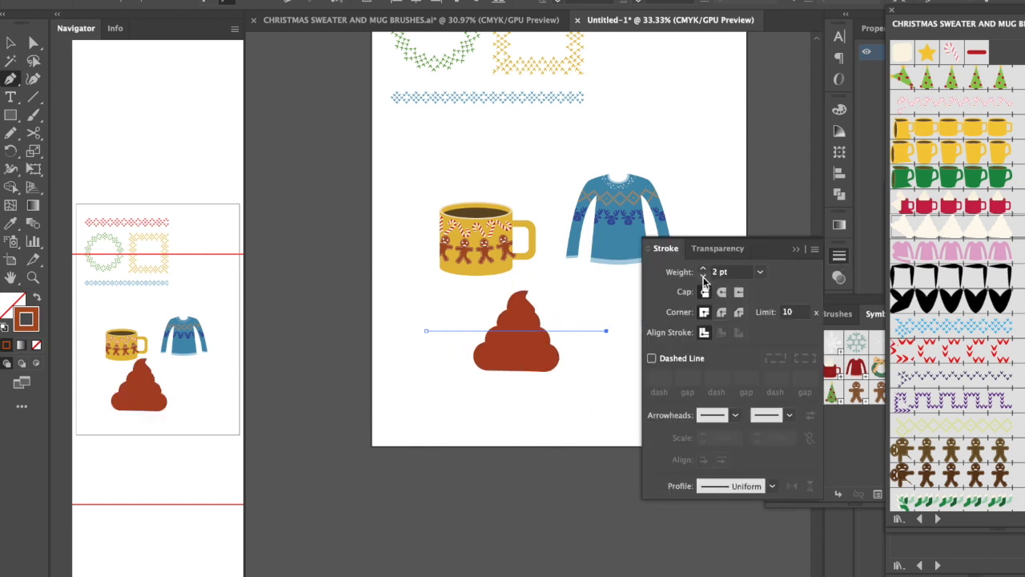
# - Recolor the whipped cream path's stroke to the pale cream color fcf3e0
pyautogui.doubleClick(30, 324)
pyautogui.click(684, 120)
pyautogui.moveTo(684, 120); pyautogui.dragTo(688, 127)
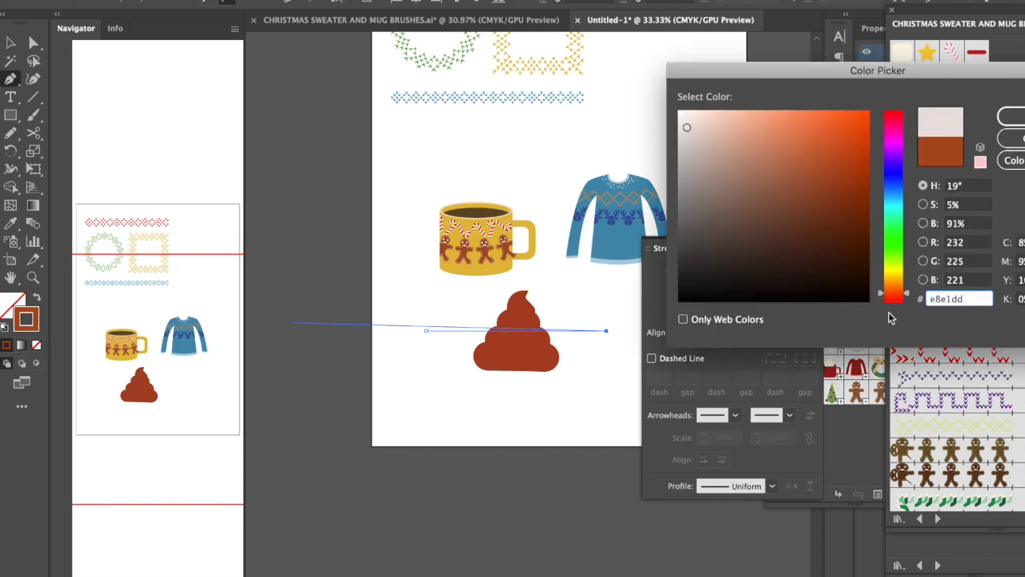
pyautogui.click(895, 273)
pyautogui.click(896, 282)
pyautogui.moveTo(723, 112); pyautogui.dragTo(699, 112)
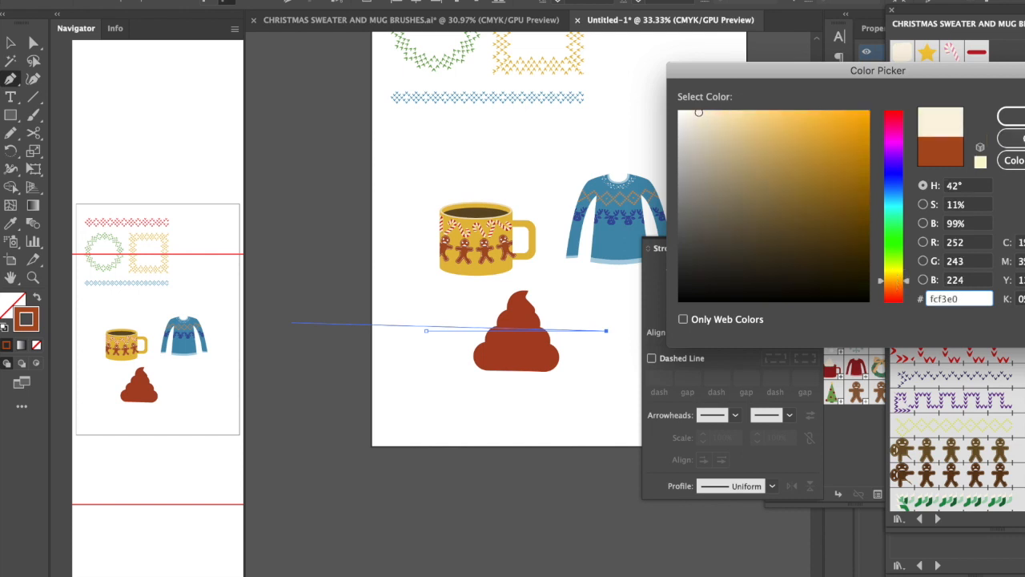
pyautogui.click(1012, 117)
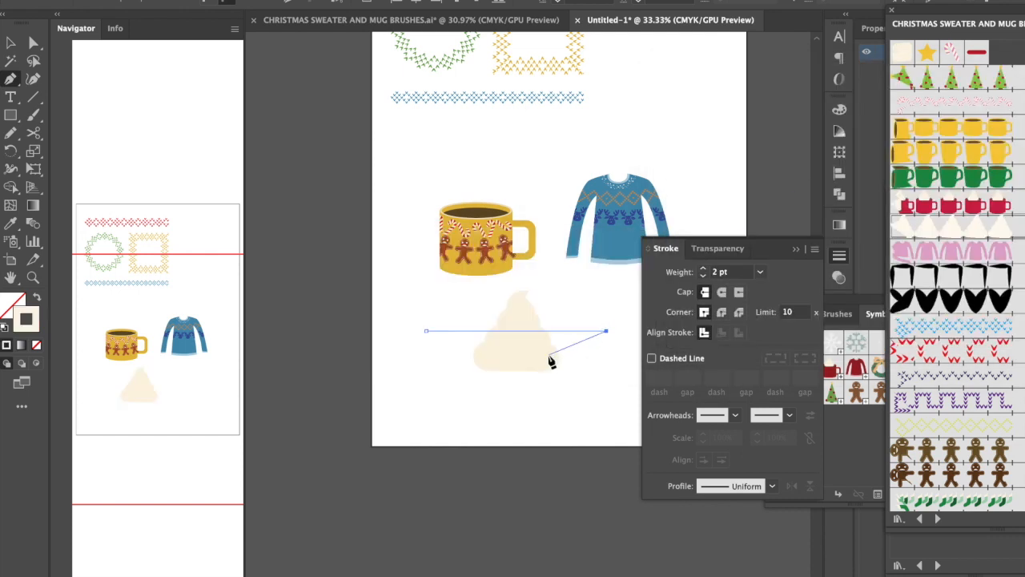
# - Expand the appearance of the selected whipped cream brush path
pyautogui.press('v')
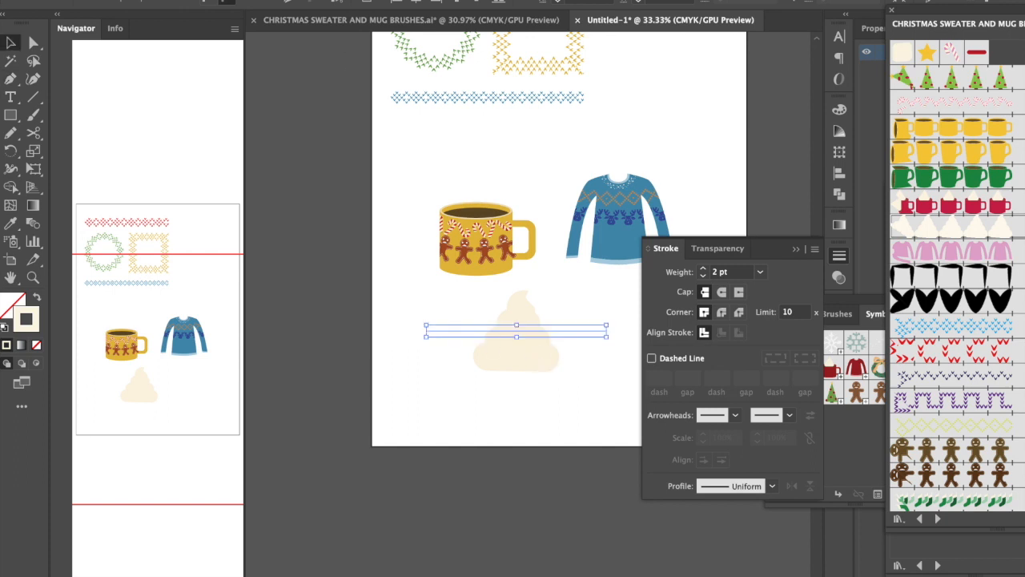
pyautogui.click(184, 0)
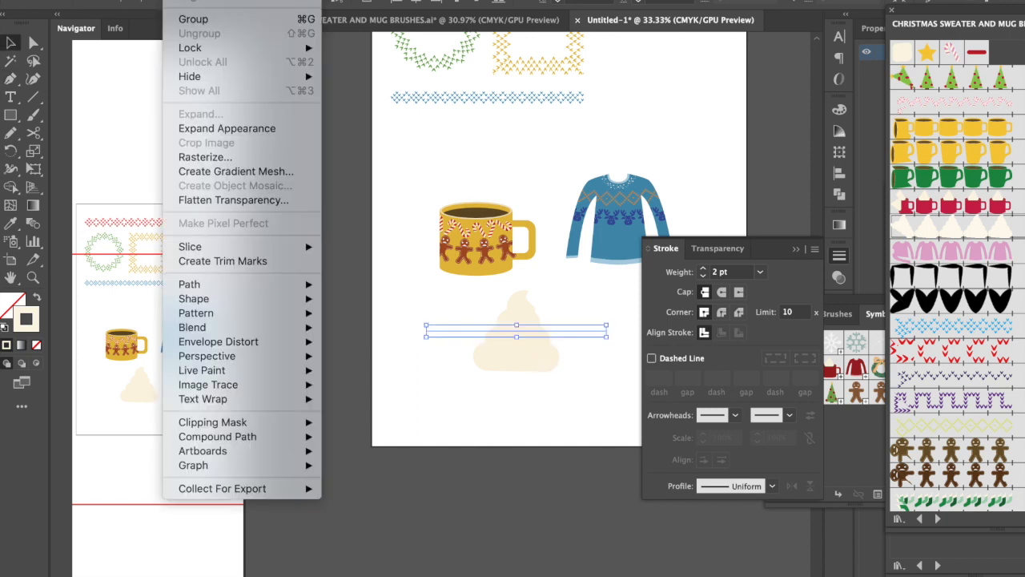
pyautogui.click(226, 130)
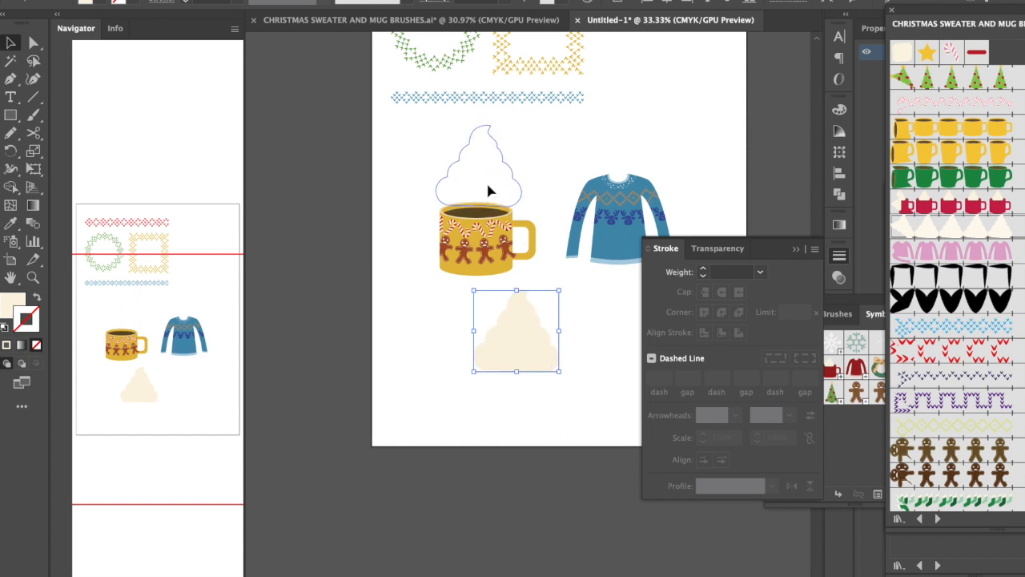
# - Move the whipped cream shape up to the mug, scale it down, and place it over the coffee opening
pyautogui.moveTo(557, 304); pyautogui.dragTo(487, 165)
pyautogui.moveTo(455, 199); pyautogui.dragTo(473, 199)
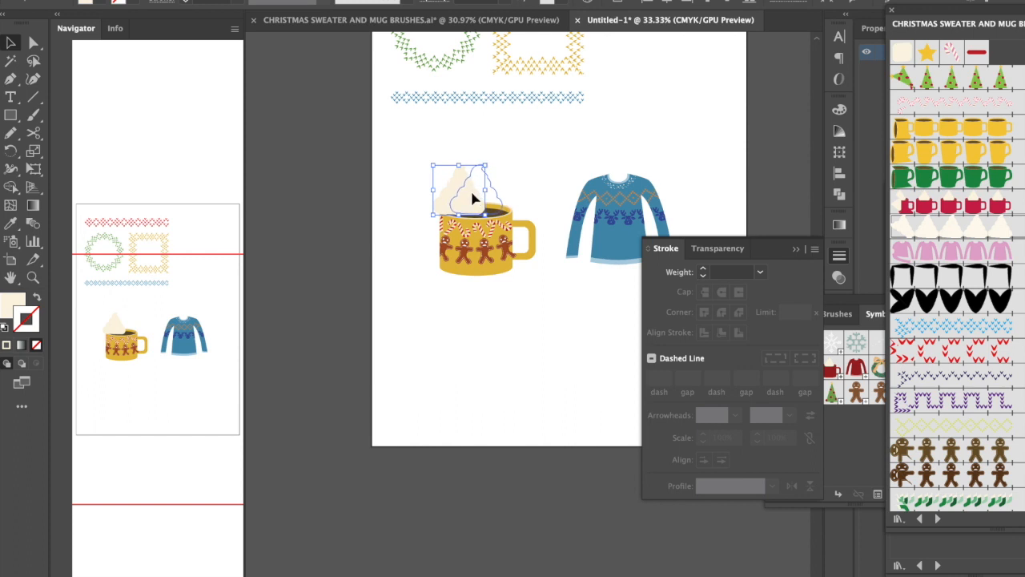
pyautogui.click(571, 316)
pyautogui.click(478, 207)
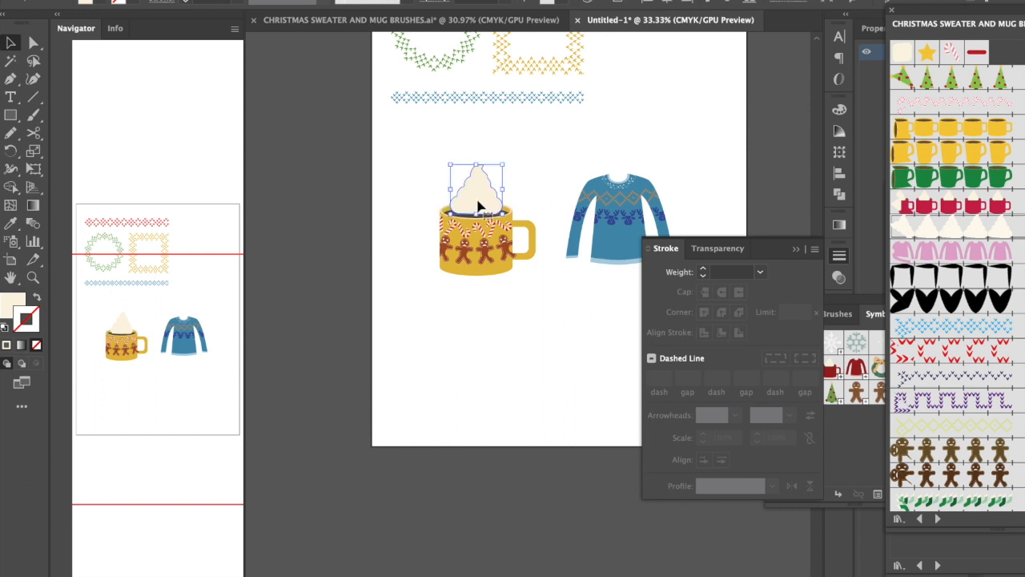
# - Nudge the whipped cream down and sideways until it sits centered in the mug's opening
pyautogui.press('Down')
pyautogui.press('Down')
pyautogui.press('Down')
pyautogui.press('Down')
pyautogui.press('Down')
pyautogui.press('Left')
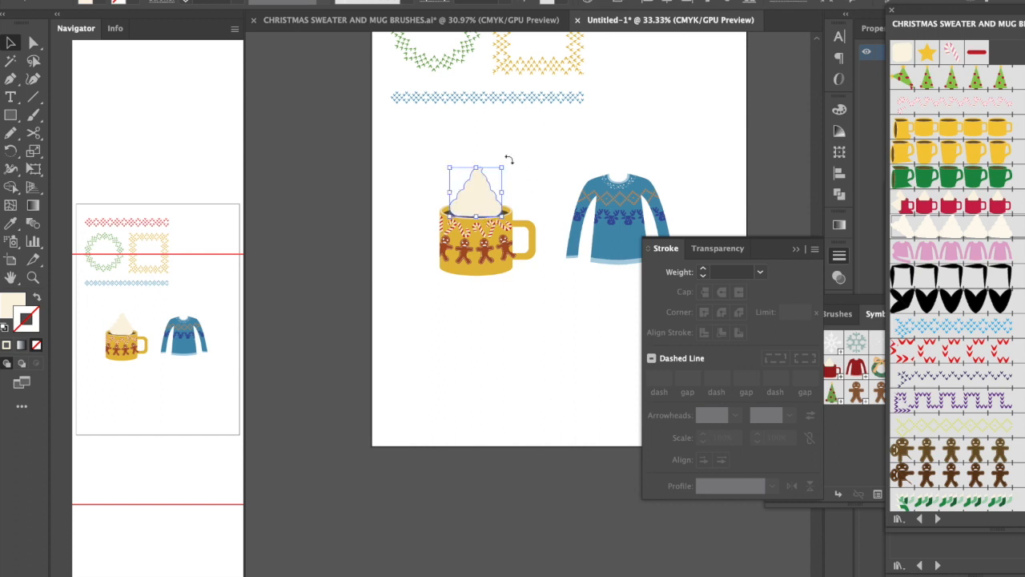
pyautogui.press('Right')
pyautogui.press('Right')
pyautogui.press('Right')
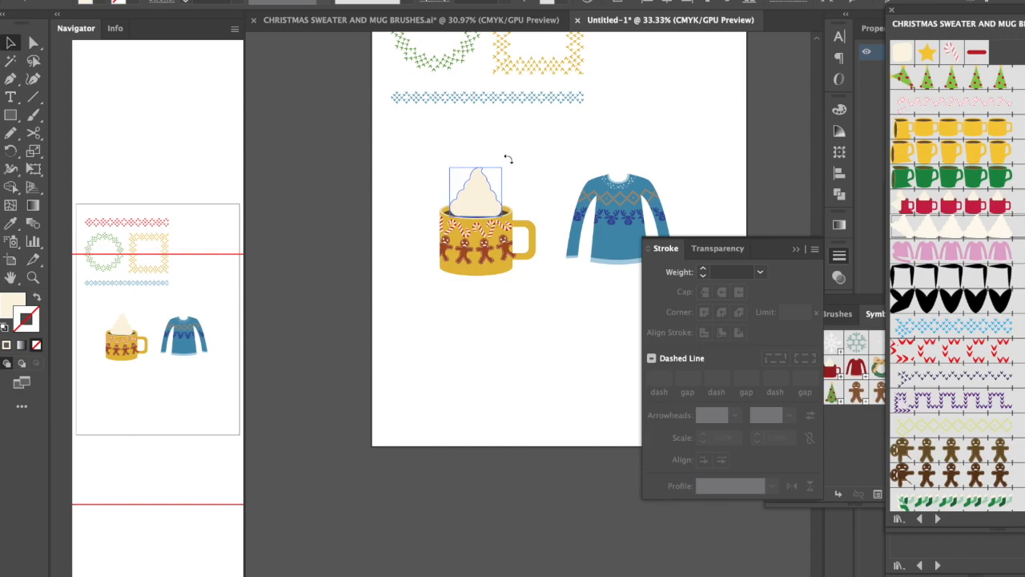